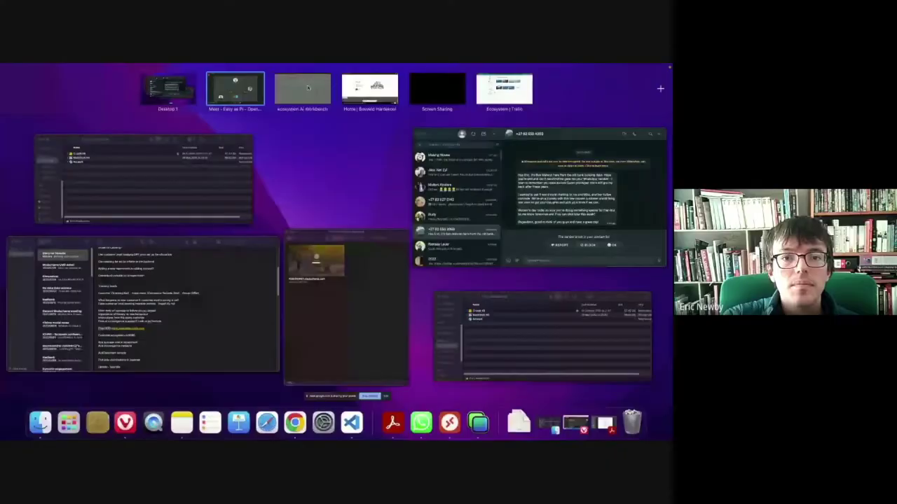
Bring the ecosystem.Ai Workbench browser window to the front from Mission Control.
left_click(237, 104)
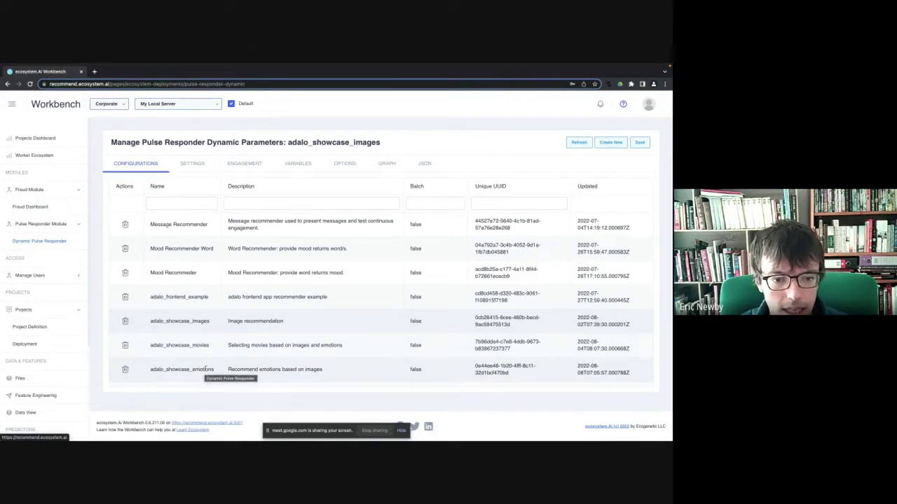
Open the adalo_showcase_emotions entry from the Dynamic Pulse Responder Configurations list.
left_click(205, 369)
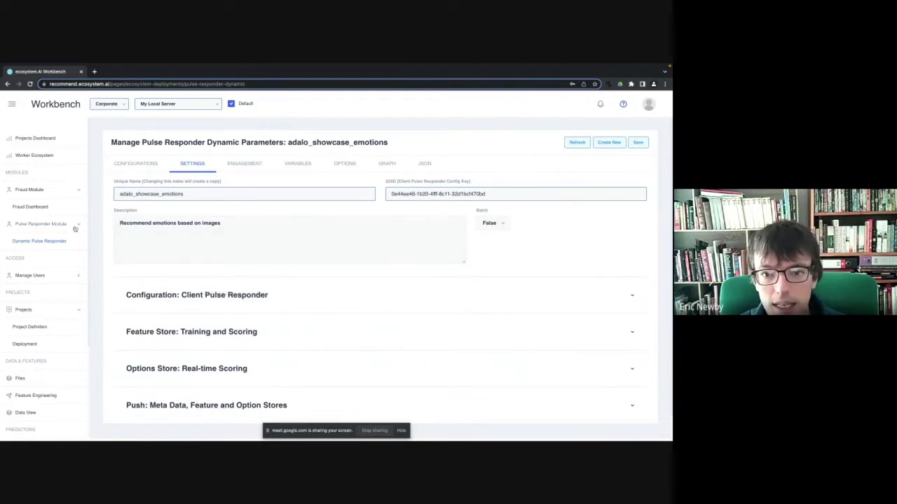
Bring up the adalo_showcase_emotions settings showing Batch False and the feature, options and push sections.
left_click(146, 168)
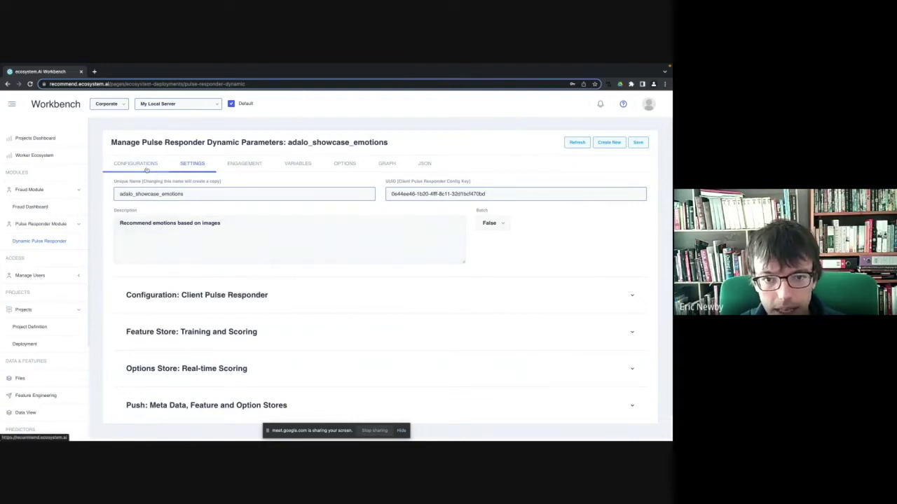
Browse the Projects Dashboard cards down to Adalo Showcase Recommenders, then go to the Files Dashboard.
left_click(30, 139)
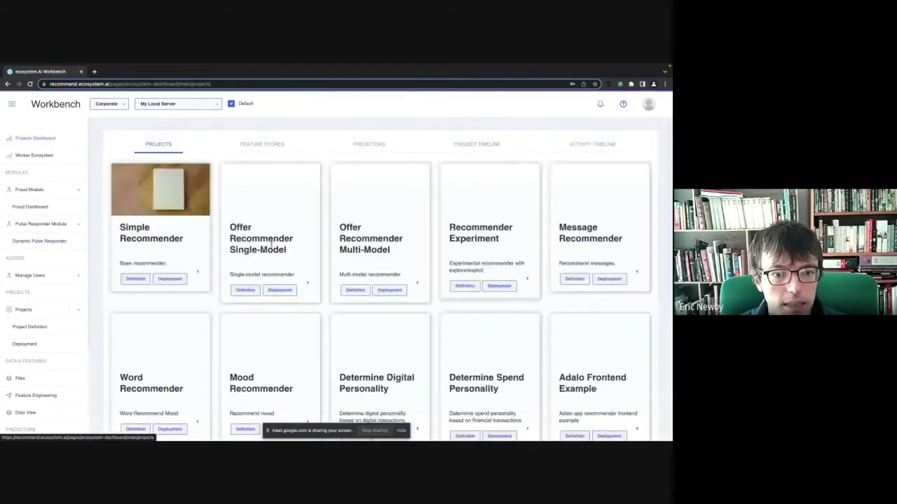
scroll(303, 271, "down", 3)
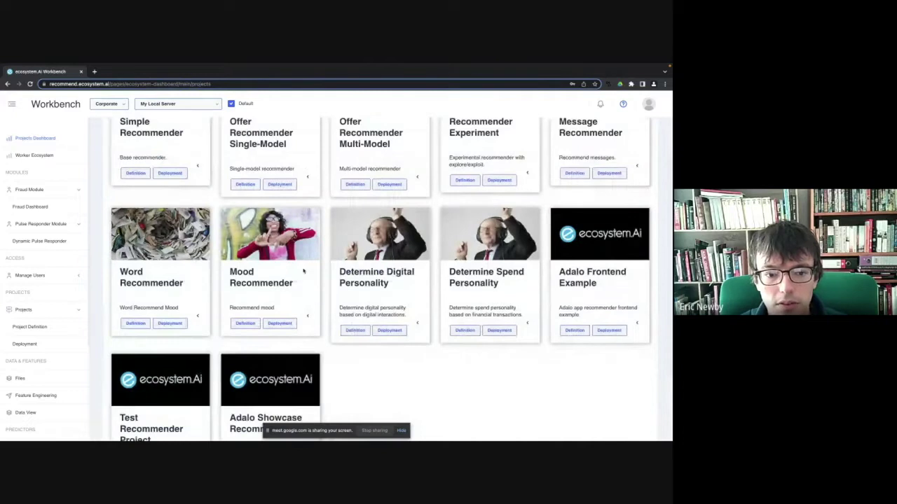
scroll(303, 271, "down", 3)
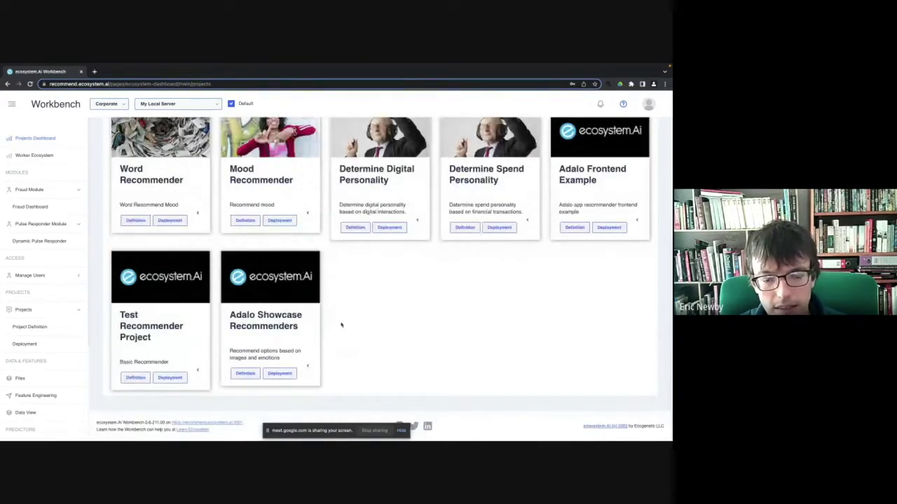
scroll(341, 324, "up", 1)
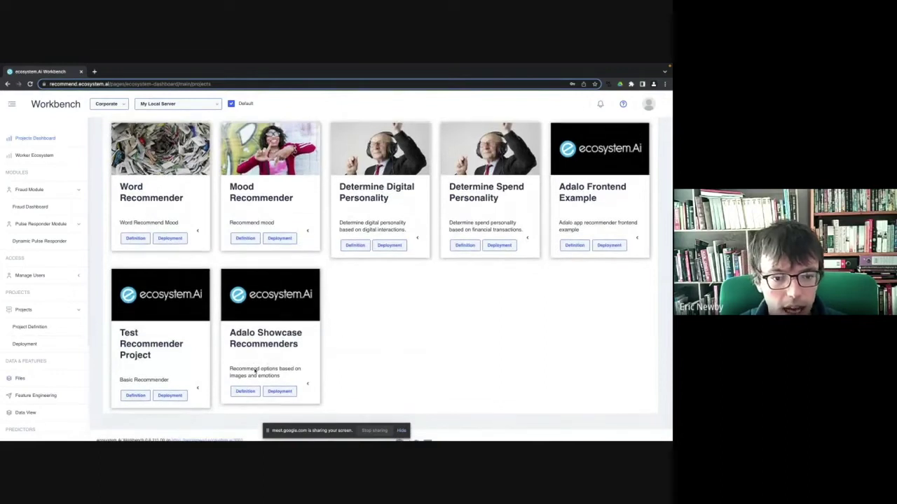
scroll(344, 341, "up", 1)
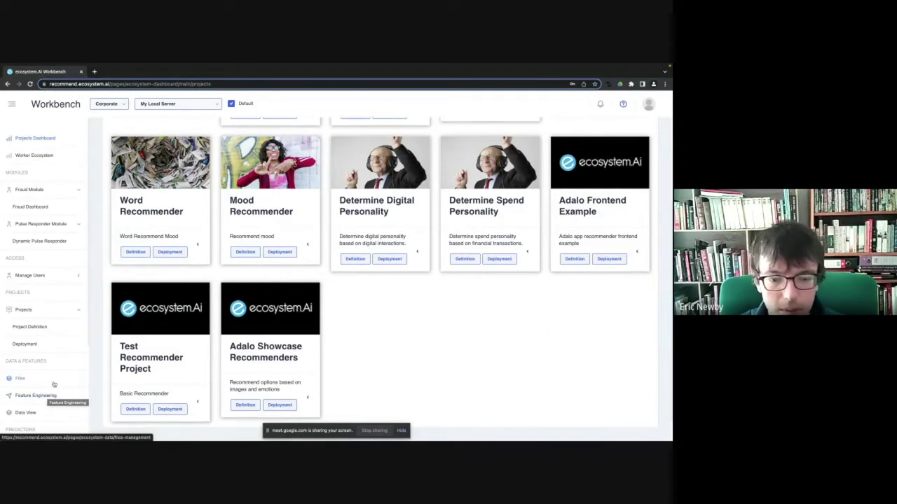
scroll(348, 356, "up", 1)
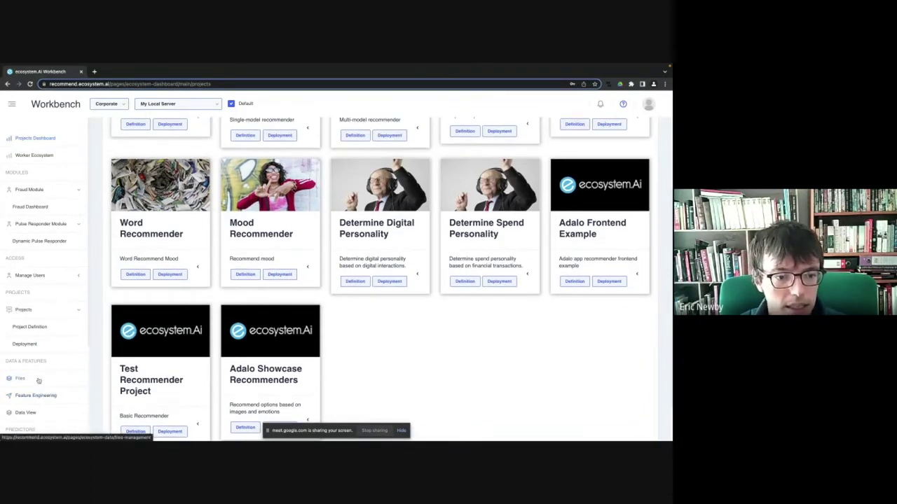
scroll(35, 382, "down", 1)
scroll(341, 397, "down", 2)
scroll(341, 396, "down", 1)
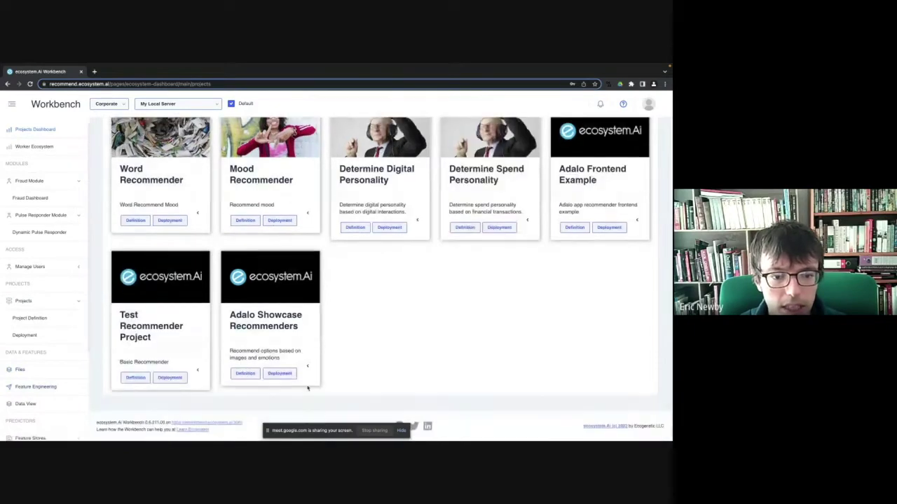
left_click(20, 372)
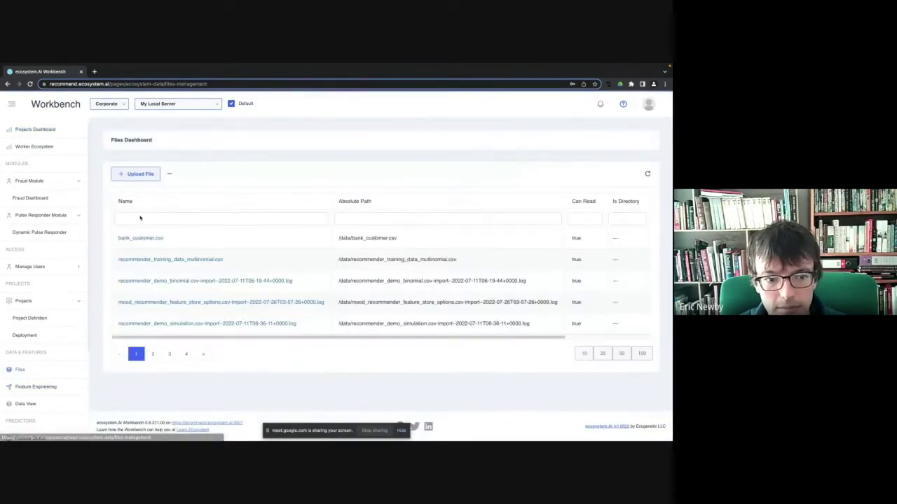
On Feature Engineering, list the collections of the recommender_demos database from page 2.
left_click(41, 388)
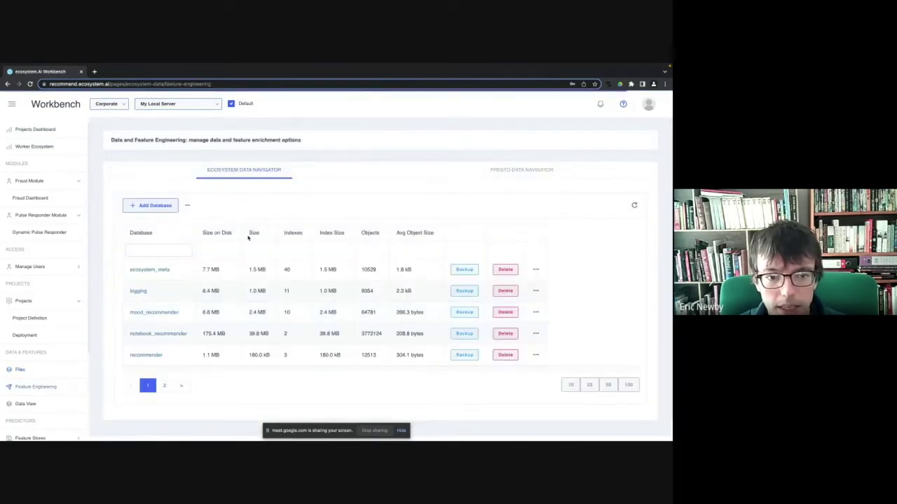
left_click(166, 386)
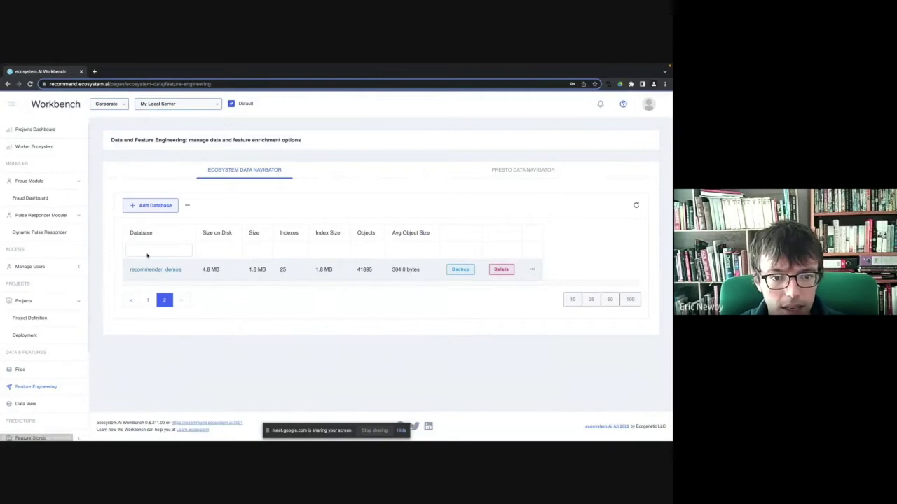
left_click(150, 269)
scroll(236, 306, "down", 2)
scroll(236, 306, "down", 1)
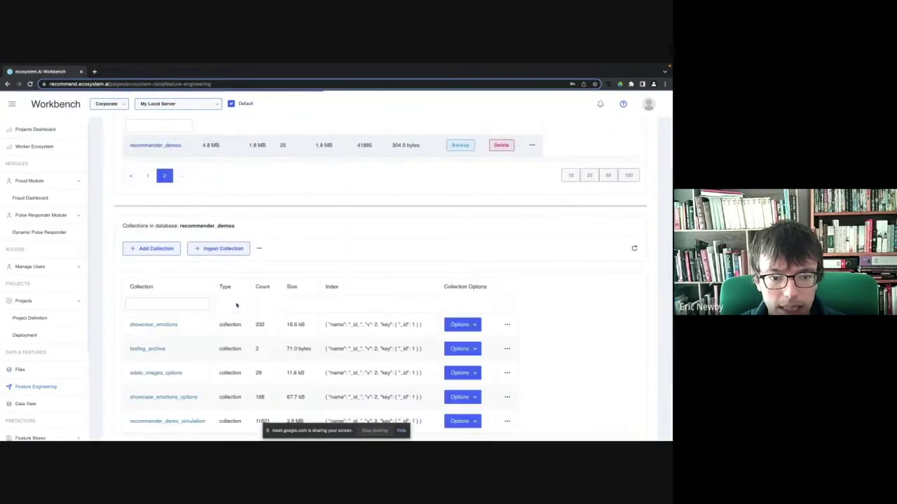
Open the showcase_emotions collection's documents and scroll through the results.
left_click(149, 328)
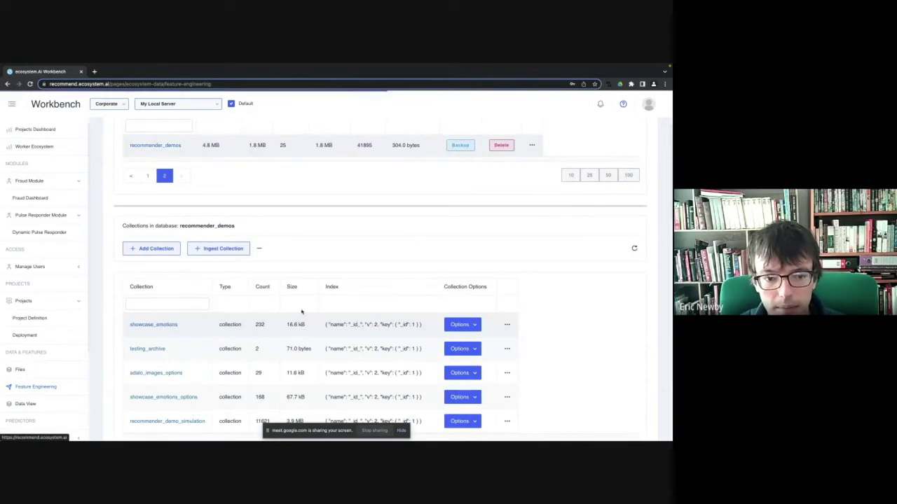
scroll(284, 237, "up", 1)
scroll(285, 238, "up", 3)
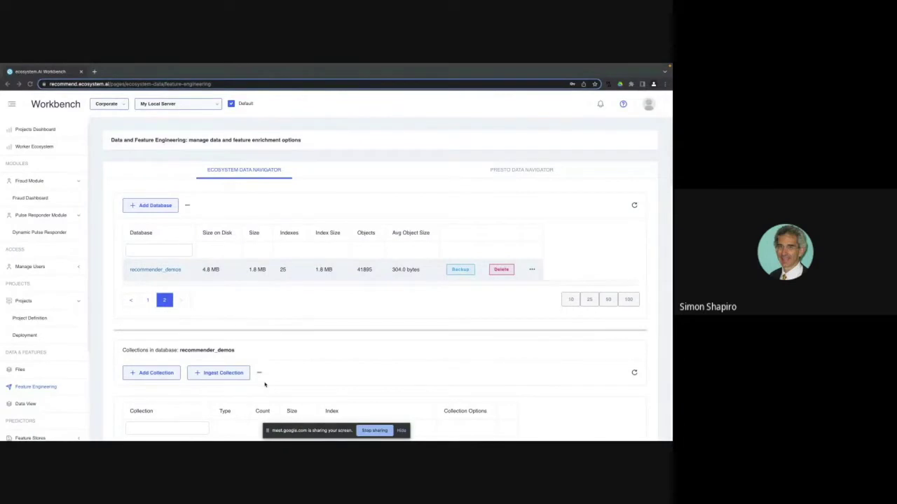
scroll(254, 360, "down", 3)
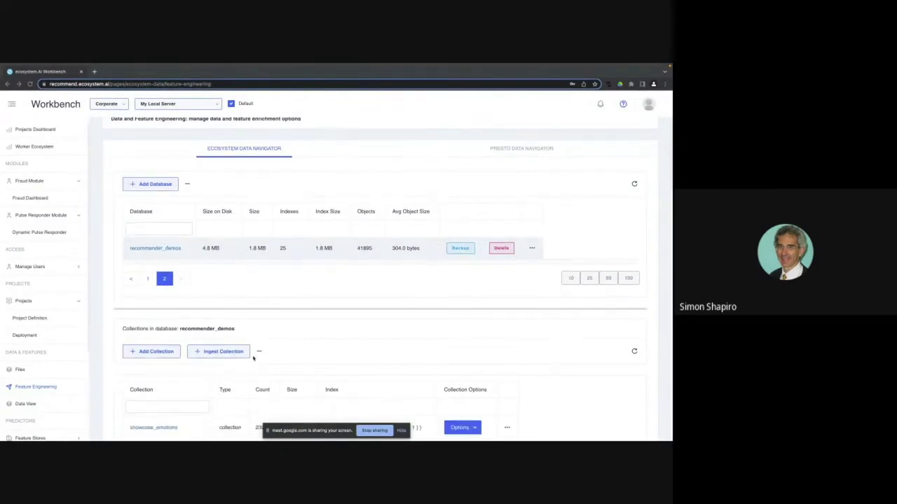
scroll(229, 343, "down", 1)
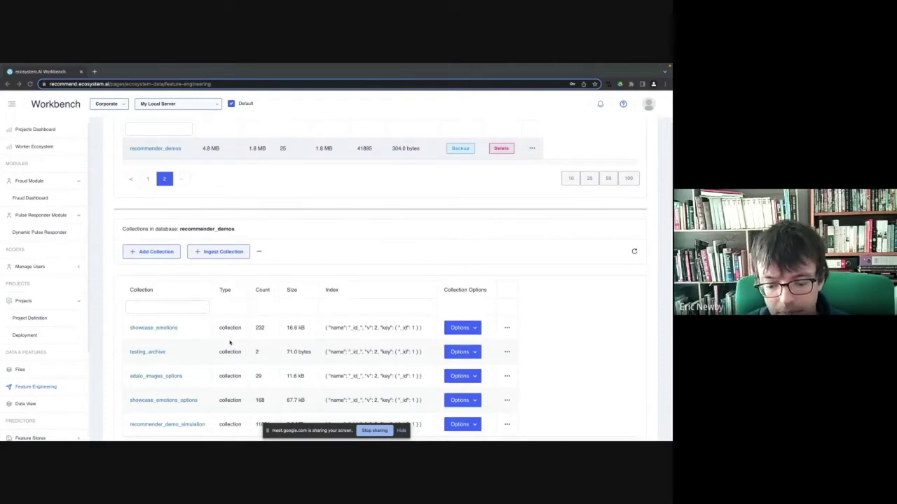
scroll(231, 360, "down", 1)
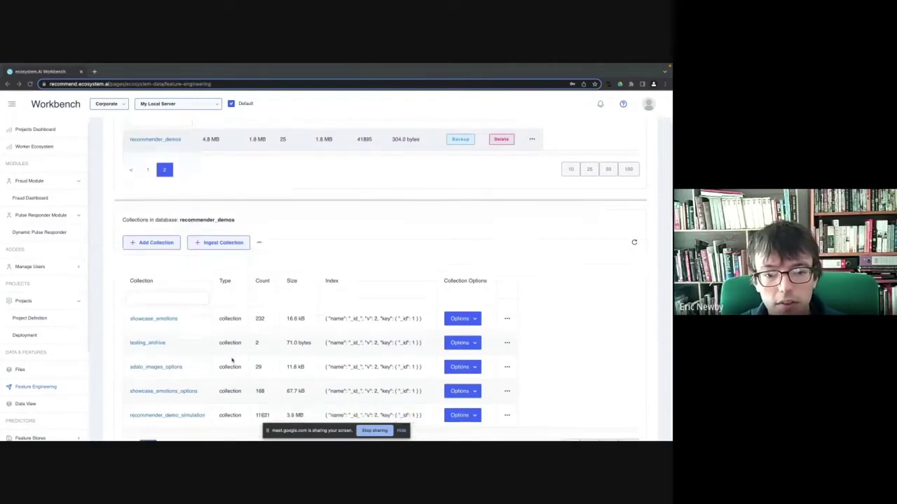
scroll(126, 364, "down", 2)
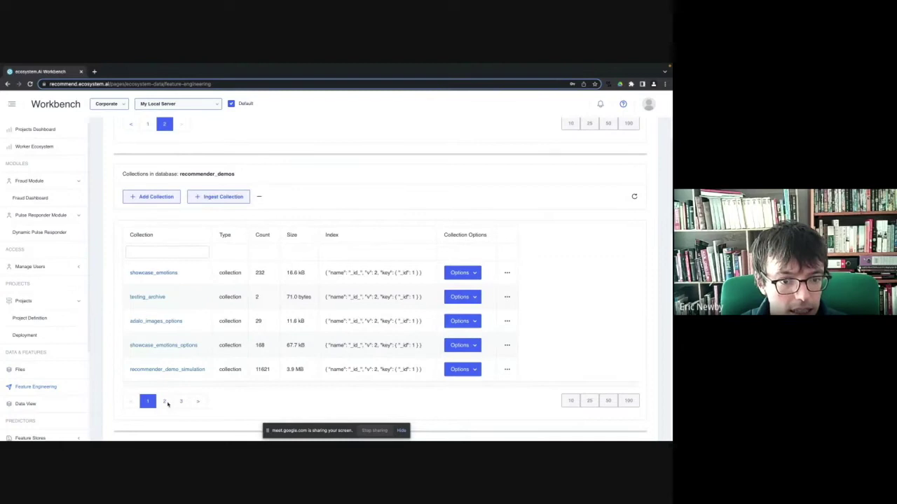
left_click(166, 254)
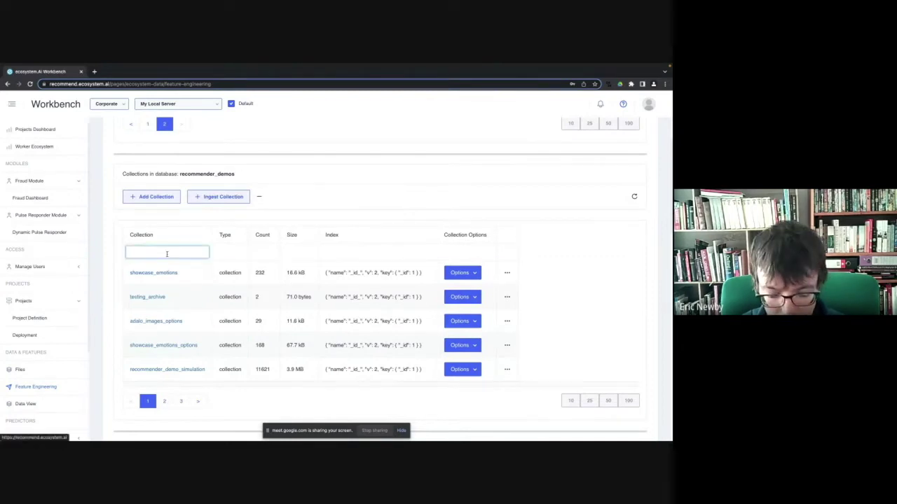
Filter collections by 'image' and view the 26 showcase_images documents as a table.
type("image")
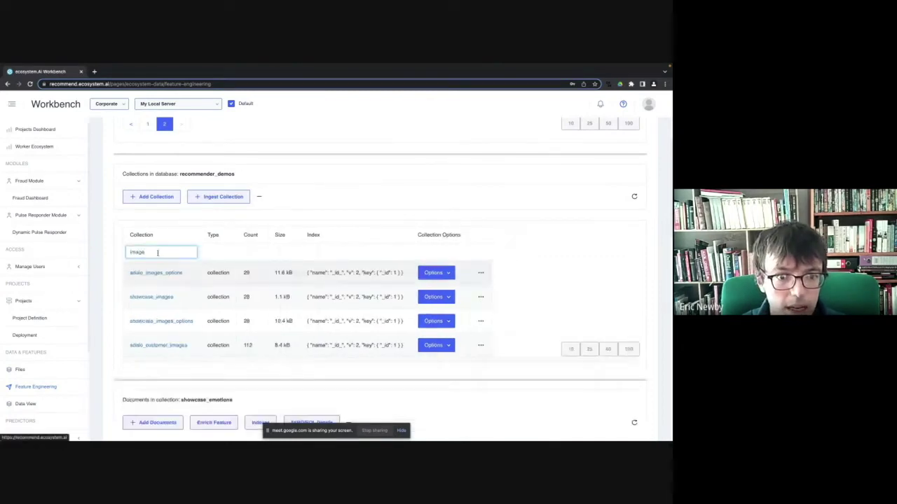
left_click(148, 296)
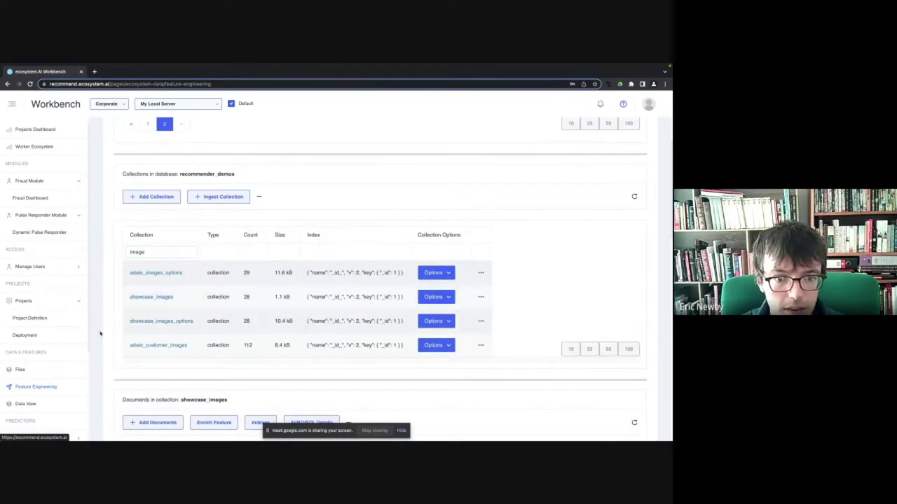
scroll(98, 335, "down", 3)
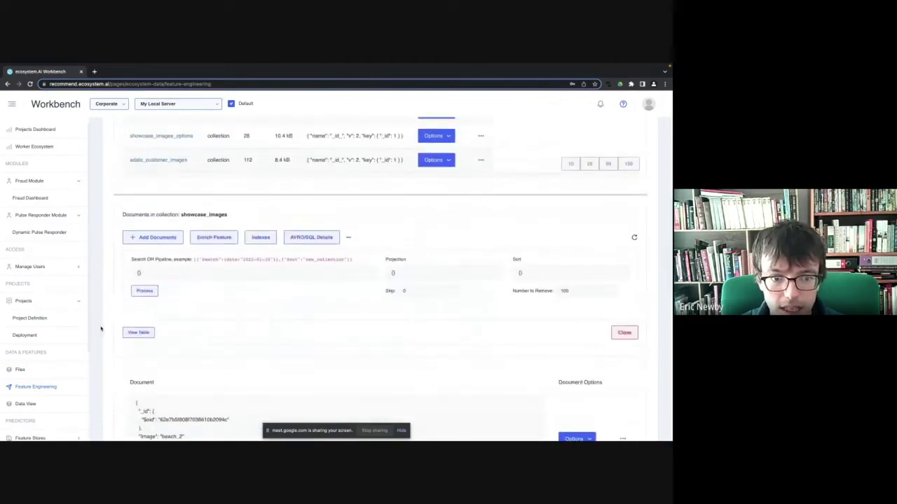
left_click(138, 332)
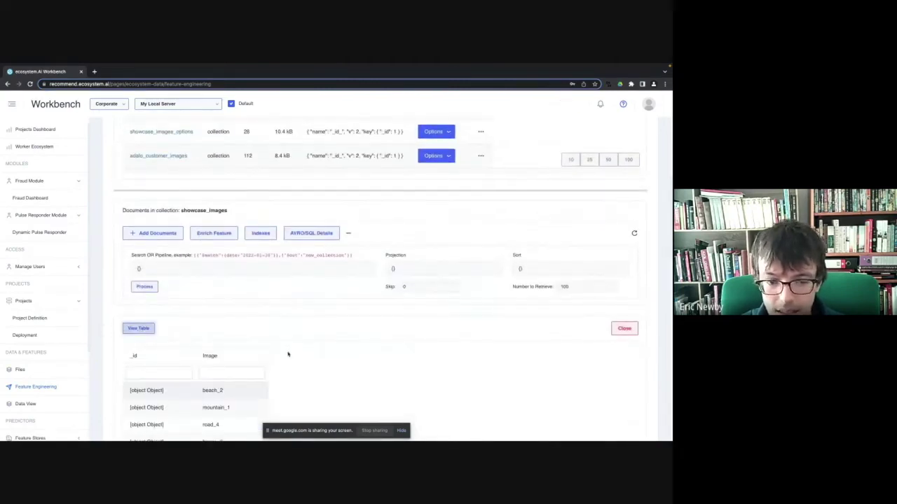
scroll(287, 355, "down", 2)
scroll(405, 319, "down", 1)
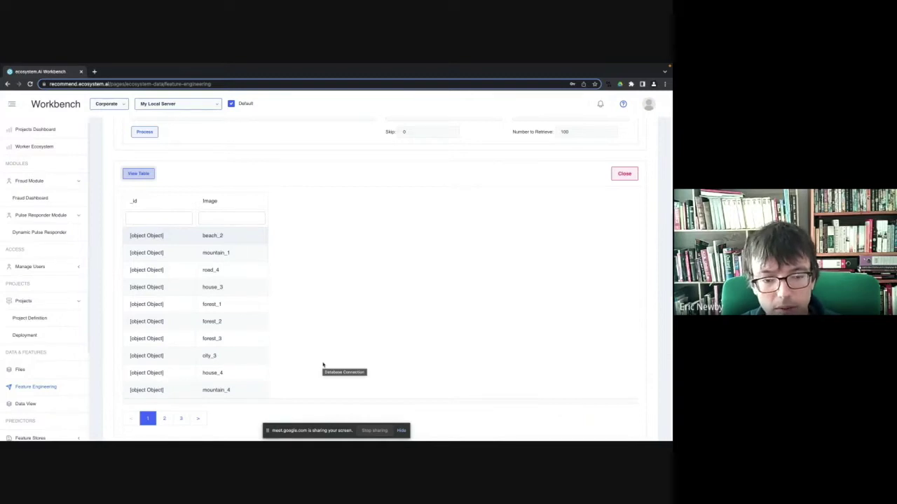
scroll(274, 311, "up", 10)
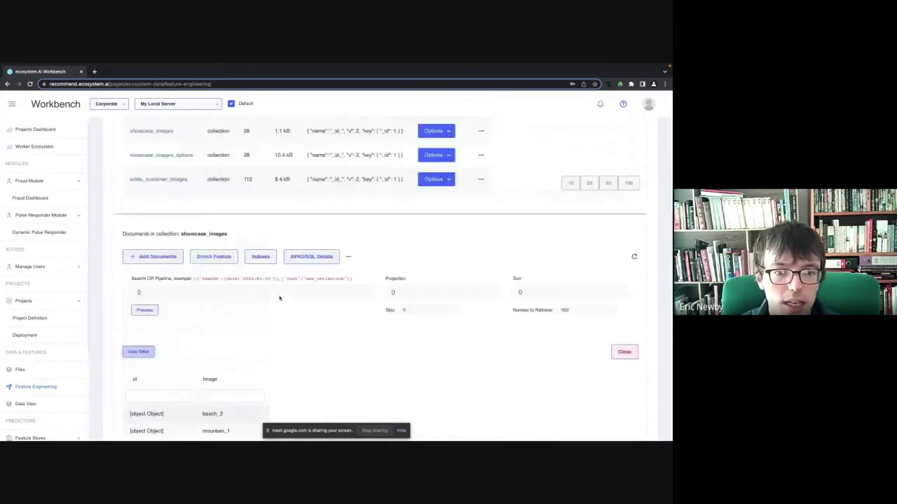
List the logging database's collections, including ecosystemruntime (5326 records) and ecosystemruntime_response.
scroll(206, 273, "up", 4)
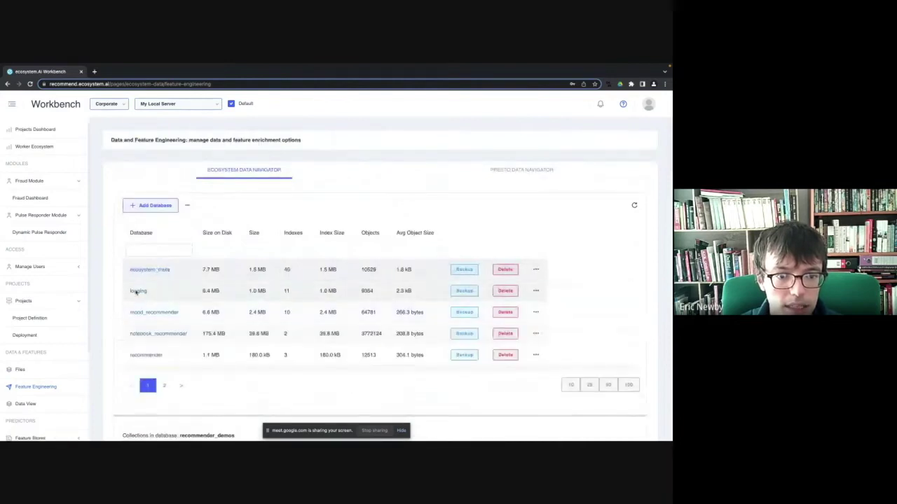
left_click(140, 291)
scroll(259, 333, "down", 3)
scroll(259, 333, "down", 1)
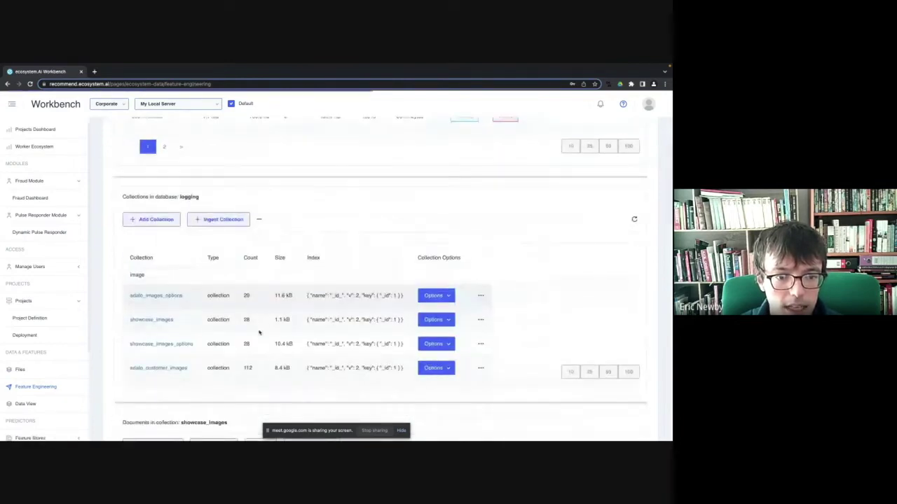
scroll(141, 335, "up", 5)
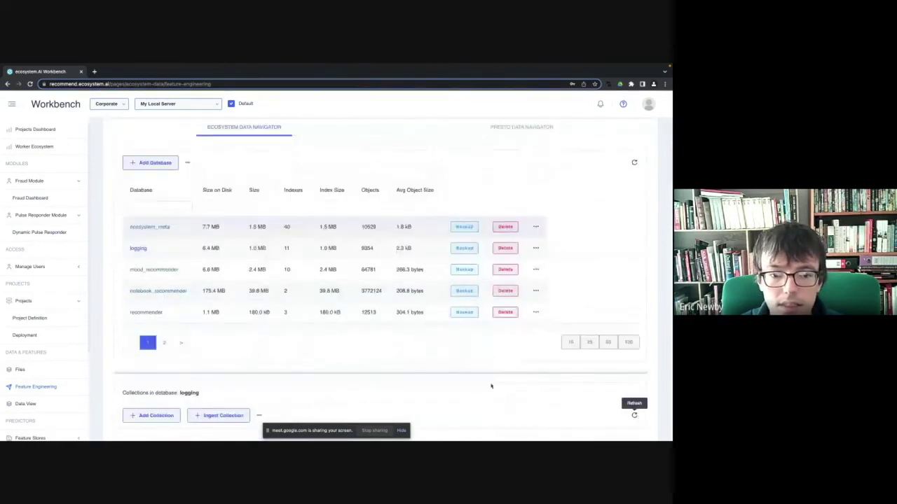
scroll(420, 375, "down", 4)
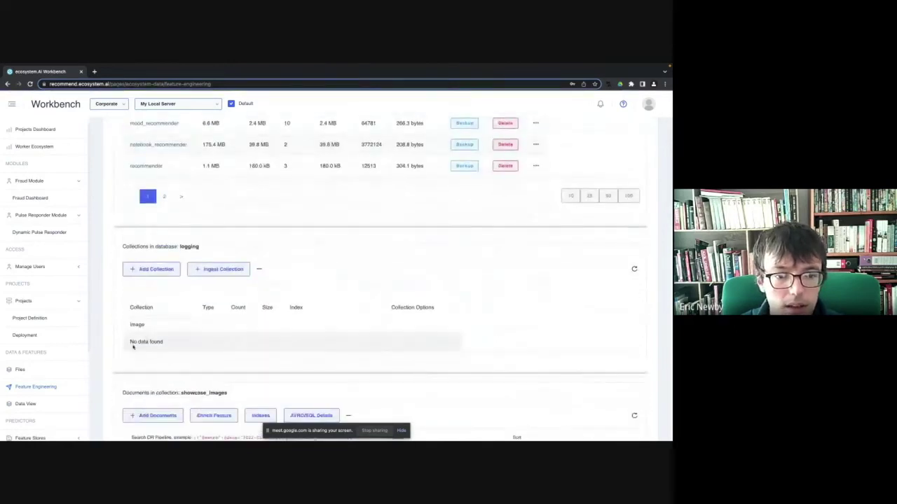
left_click(132, 325)
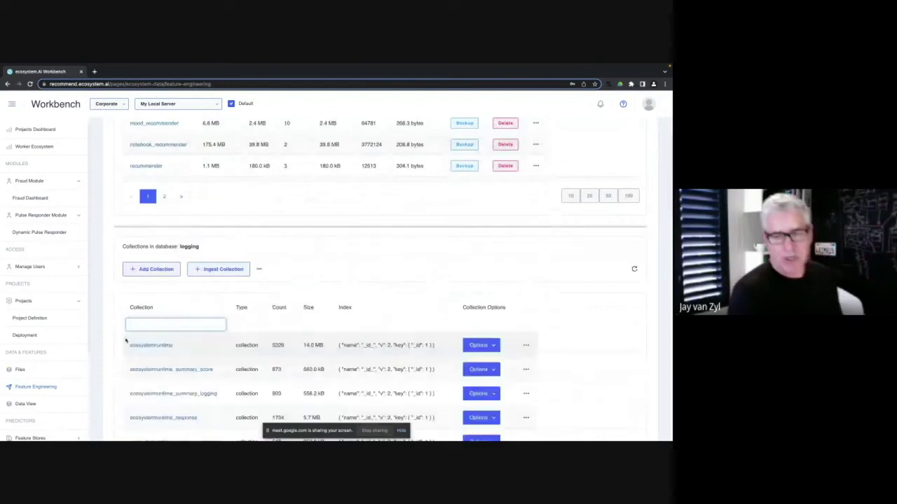
scroll(124, 336, "down", 4)
scroll(121, 301, "up", 3)
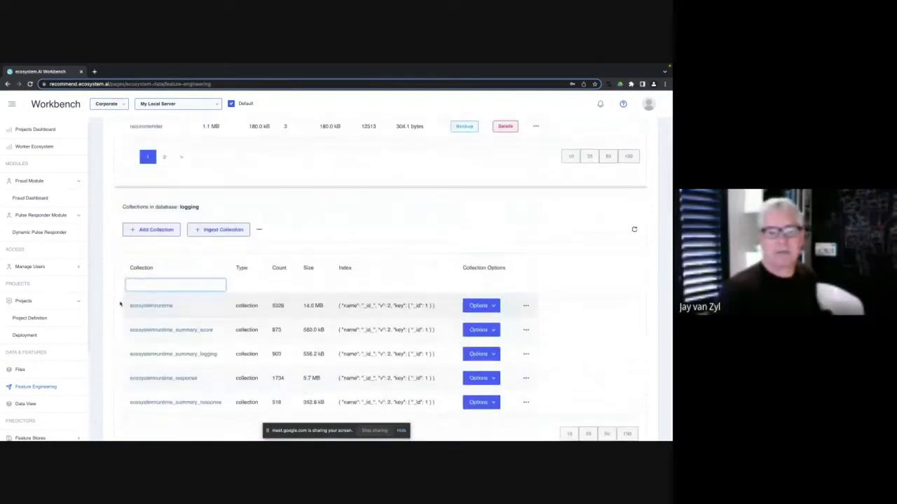
scroll(121, 302, "down", 1)
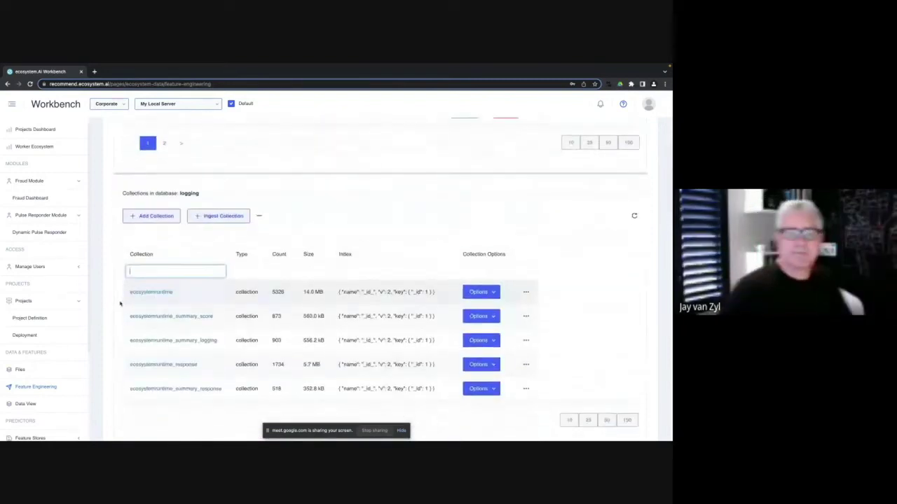
Open the ecosystemruntime collection's documents and switch to the full JSON document list.
left_click(155, 292)
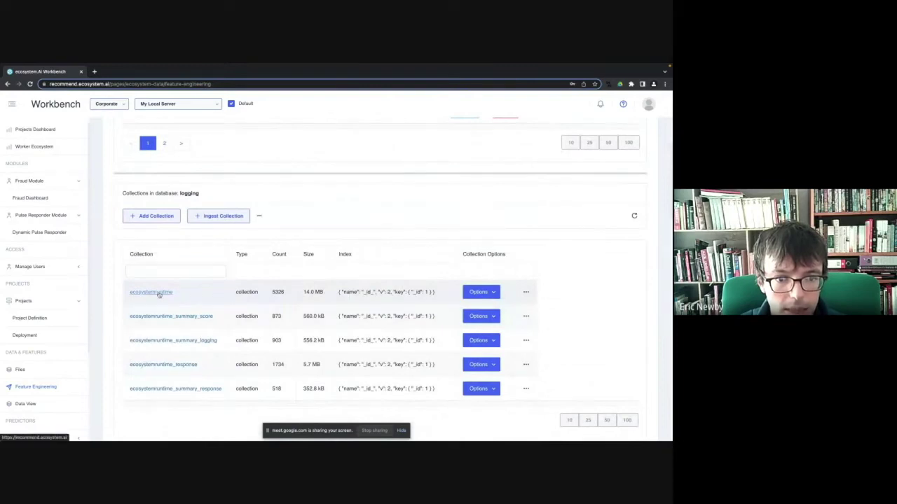
scroll(153, 359, "down", 3)
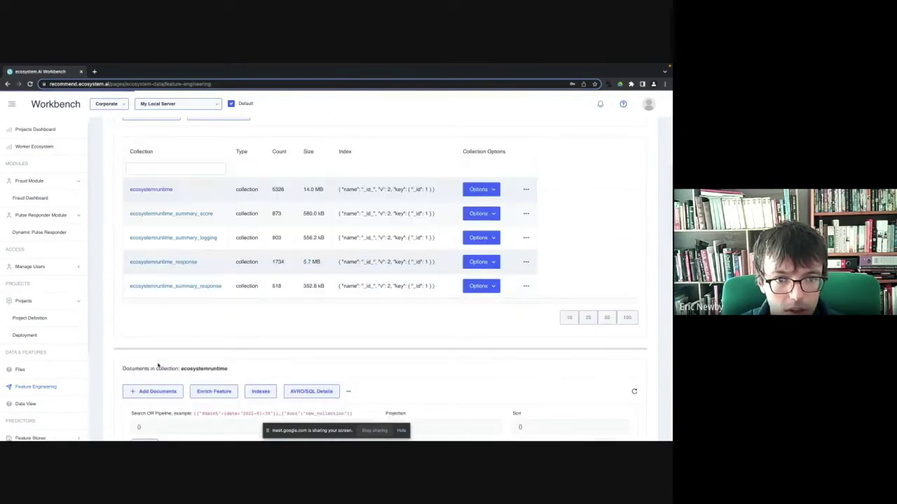
scroll(151, 362, "down", 5)
scroll(336, 294, "up", 1)
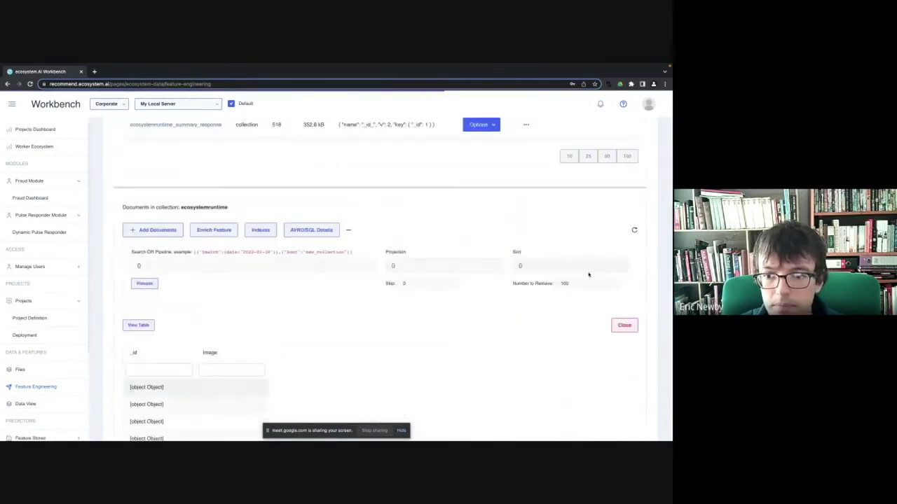
left_click(630, 329)
scroll(300, 324, "down", 4)
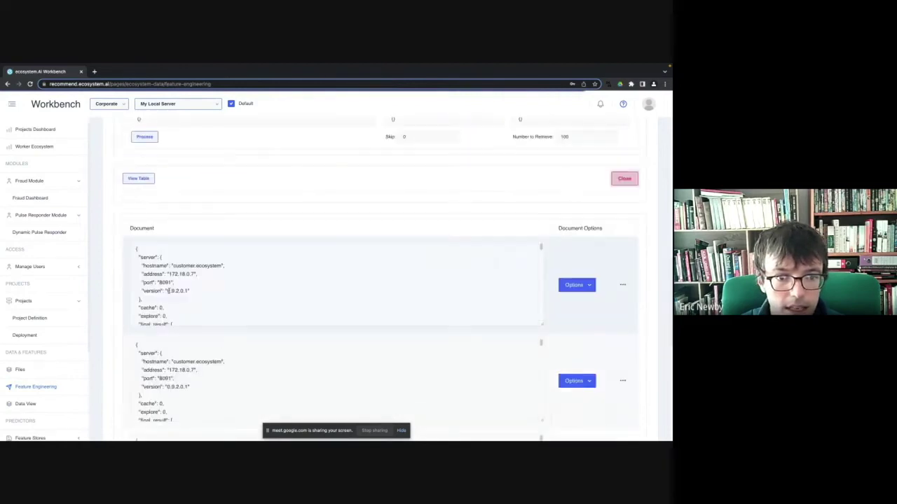
View the first logged ecosystemruntime document as formatted JSON and scroll through it.
left_click(168, 290)
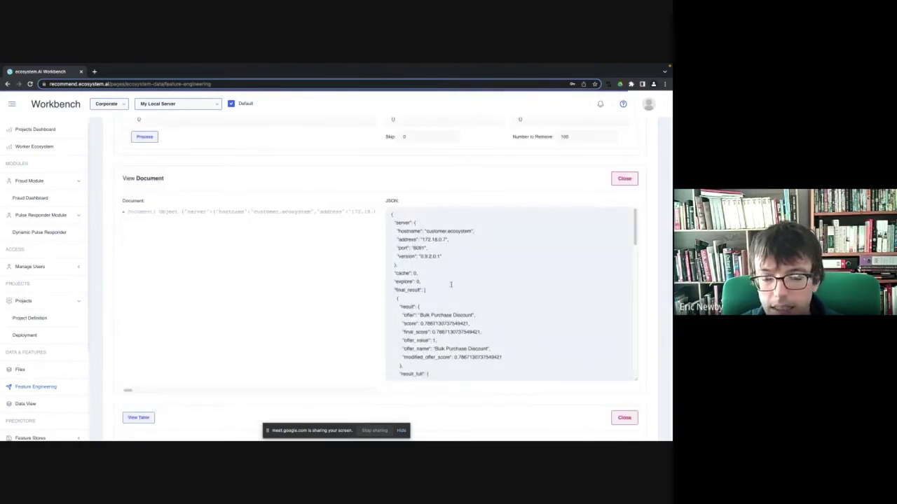
scroll(443, 280, "down", 5)
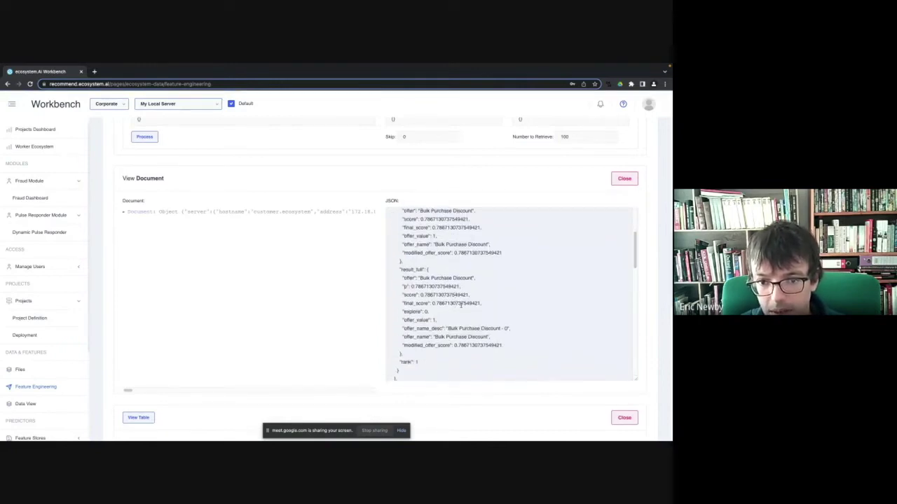
scroll(426, 312, "down", 10)
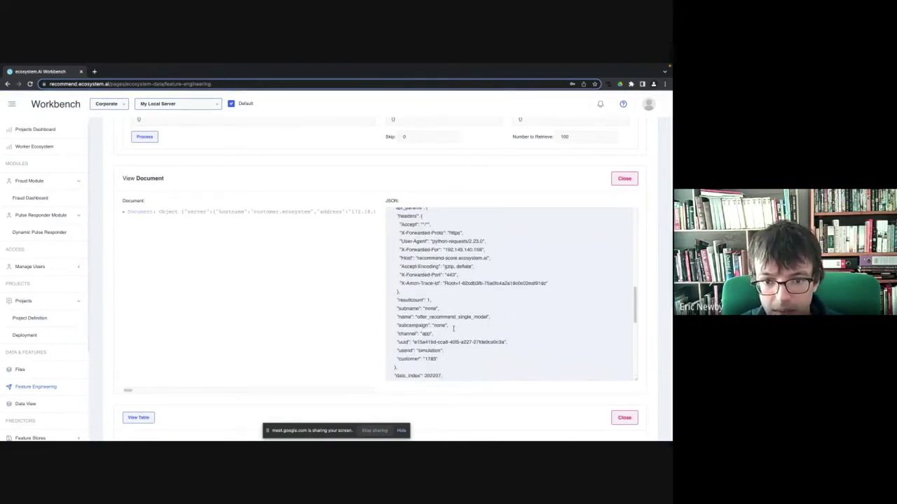
scroll(453, 329, "down", 2)
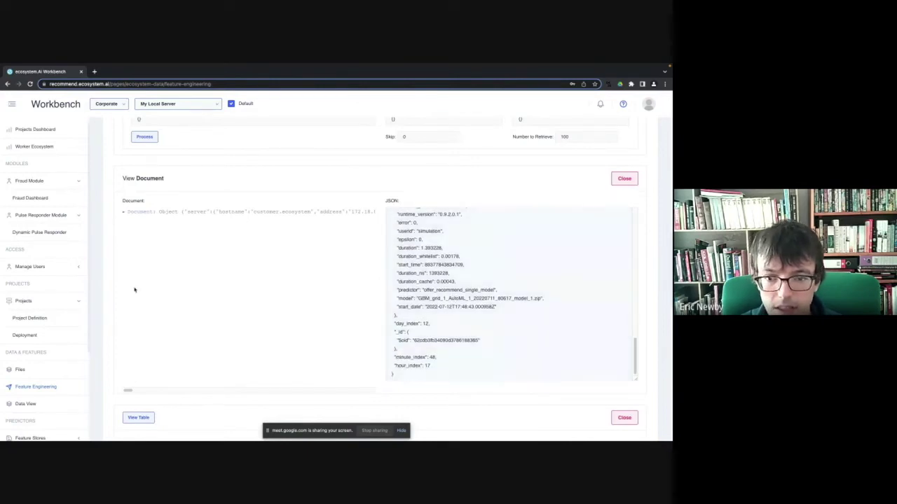
scroll(466, 315, "up", 1)
scroll(423, 348, "down", 1)
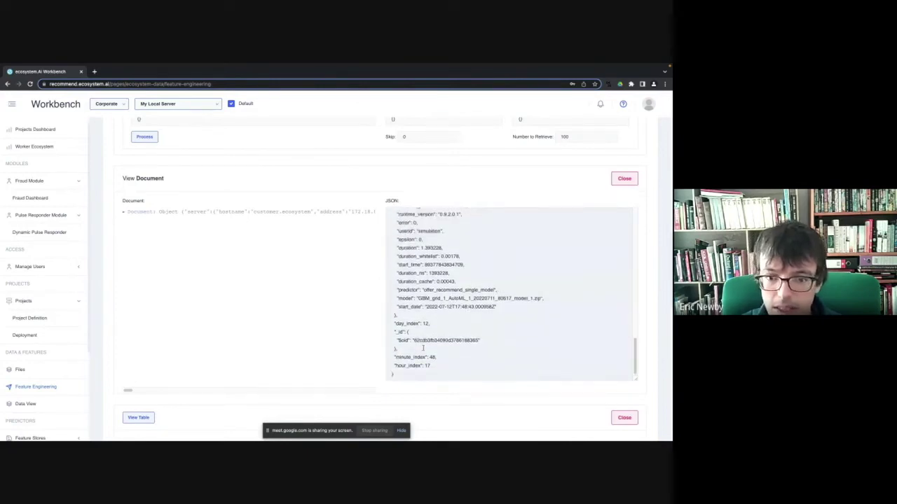
scroll(105, 283, "up", 10)
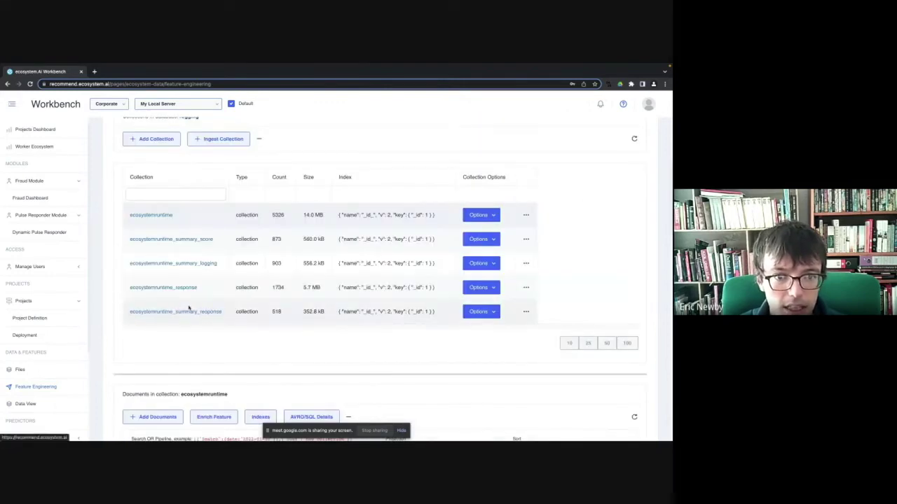
Load the ecosystemruntime_response documents, showing logged server port 8091 and version 0.9.2.0.1.
left_click(187, 287)
scroll(306, 345, "down", 5)
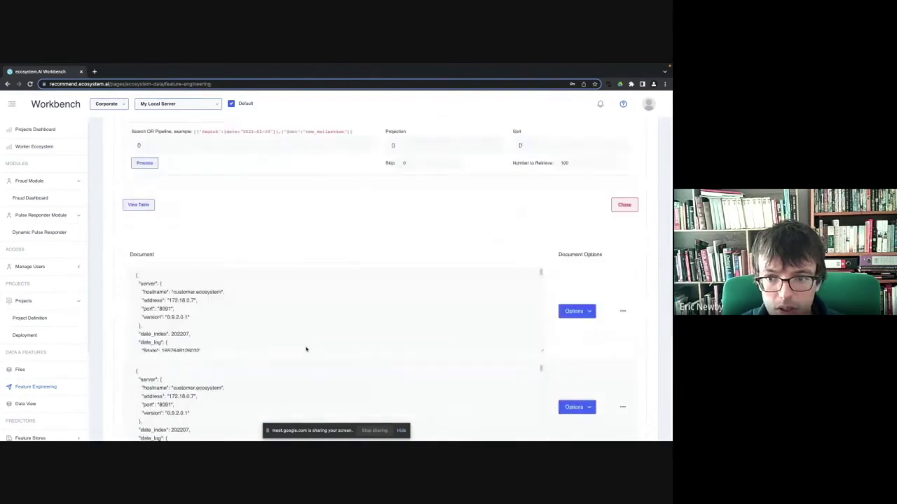
scroll(306, 348, "down", 1)
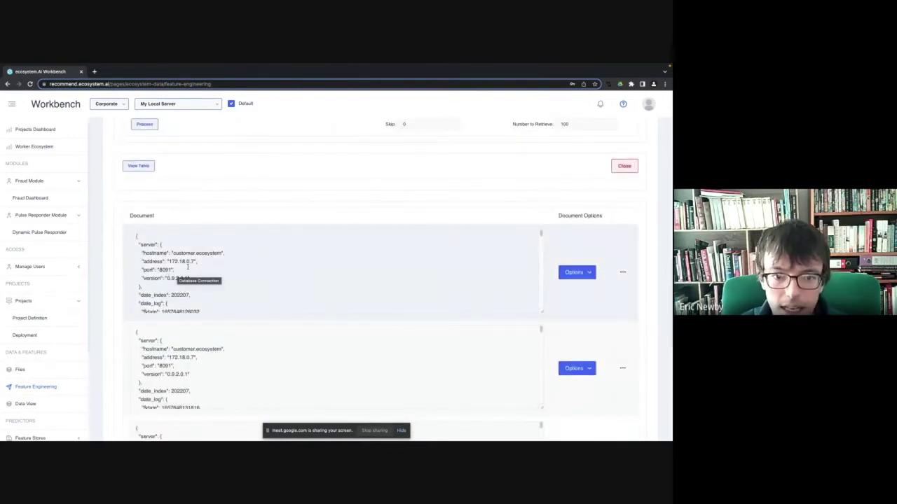
scroll(187, 266, "up", 5)
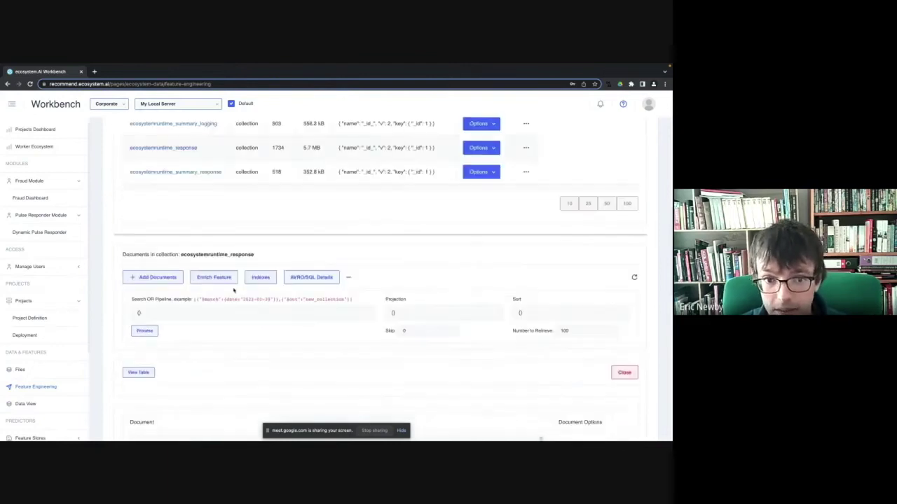
scroll(234, 290, "up", 3)
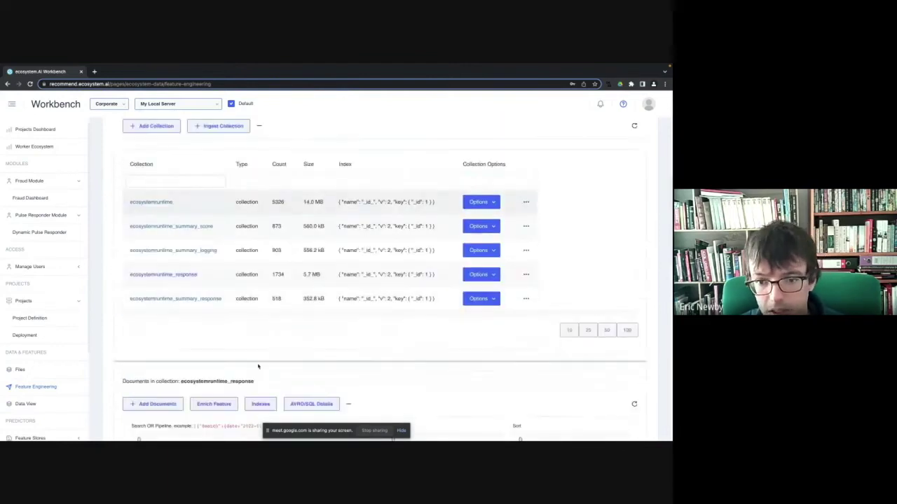
scroll(257, 367, "up", 1)
scroll(258, 367, "up", 1)
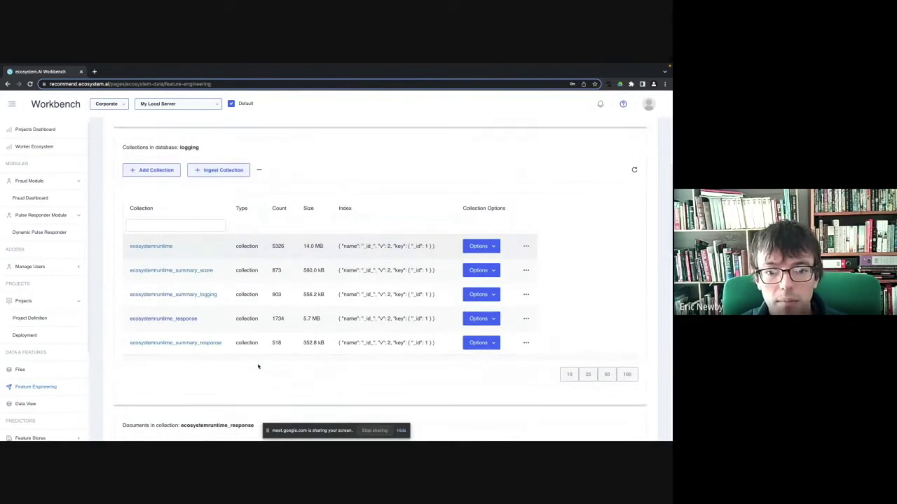
scroll(196, 311, "up", 3)
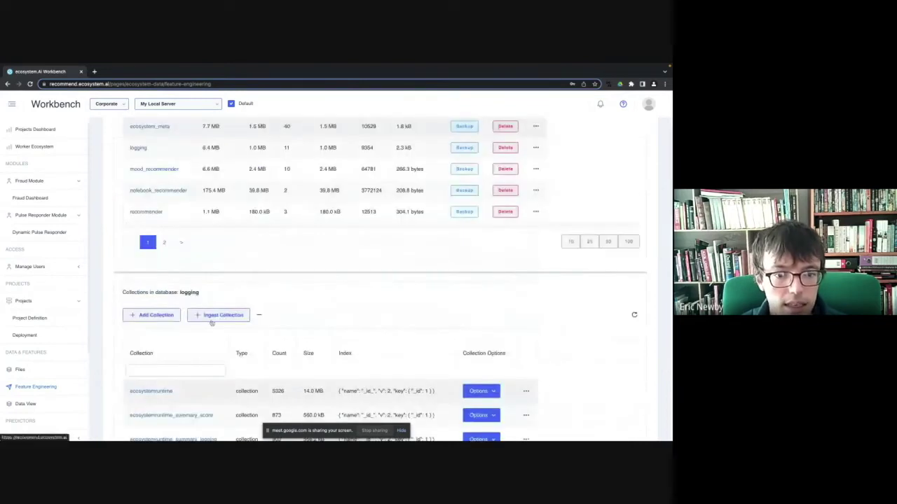
scroll(276, 363, "up", 1)
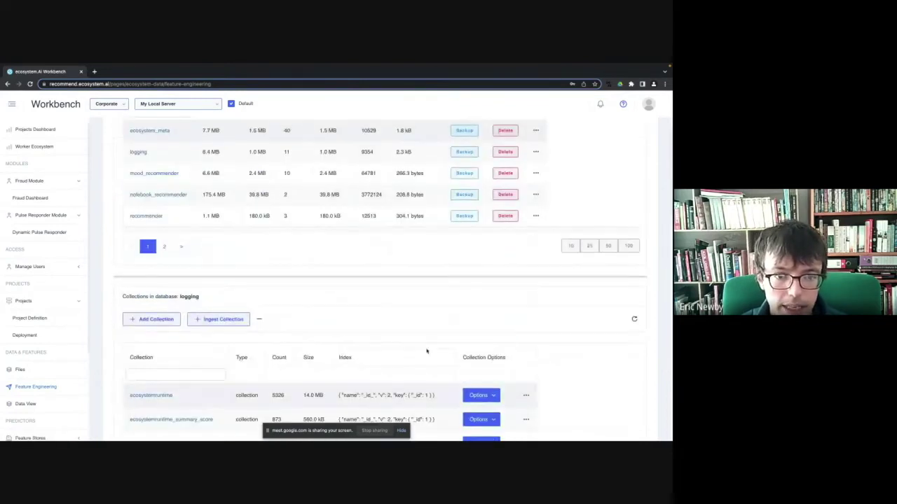
scroll(426, 351, "up", 1)
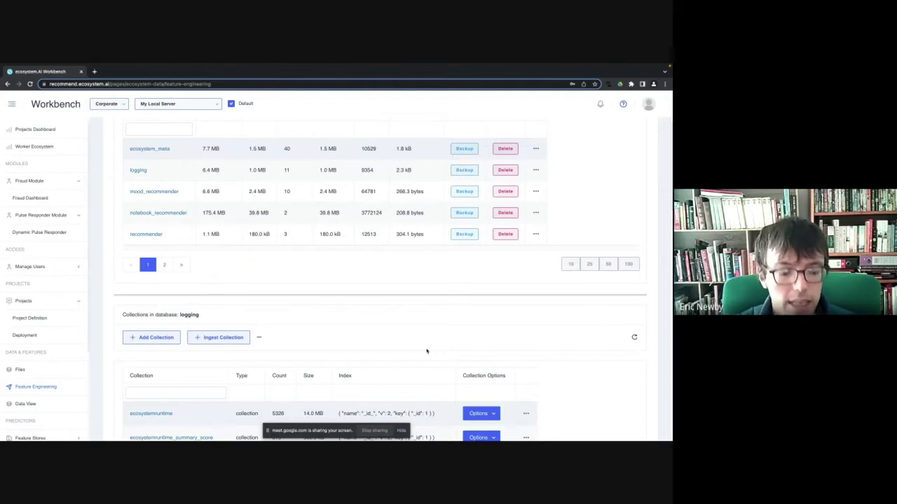
scroll(213, 286, "up", 1)
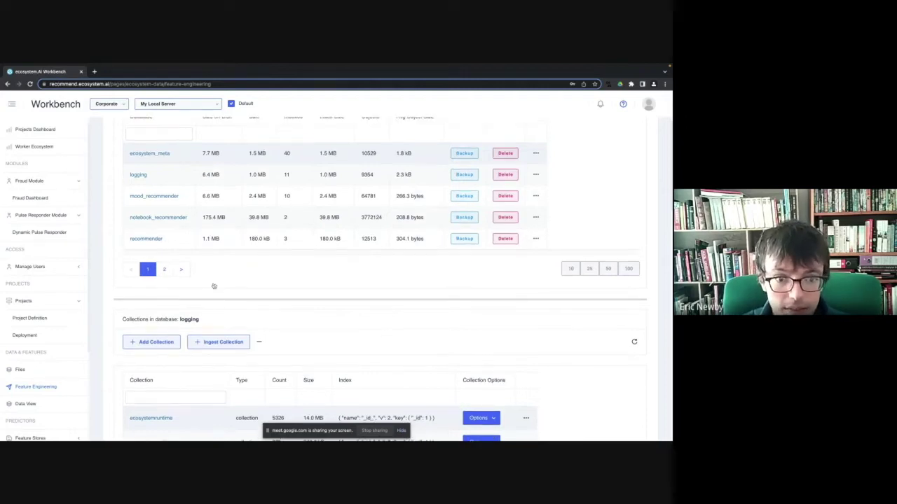
scroll(214, 286, "up", 3)
scroll(432, 350, "down", 3)
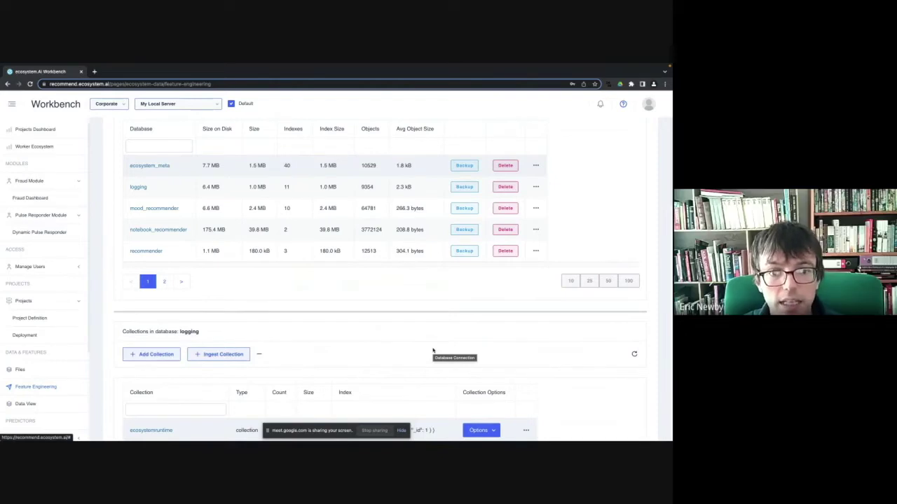
scroll(343, 347, "up", 2)
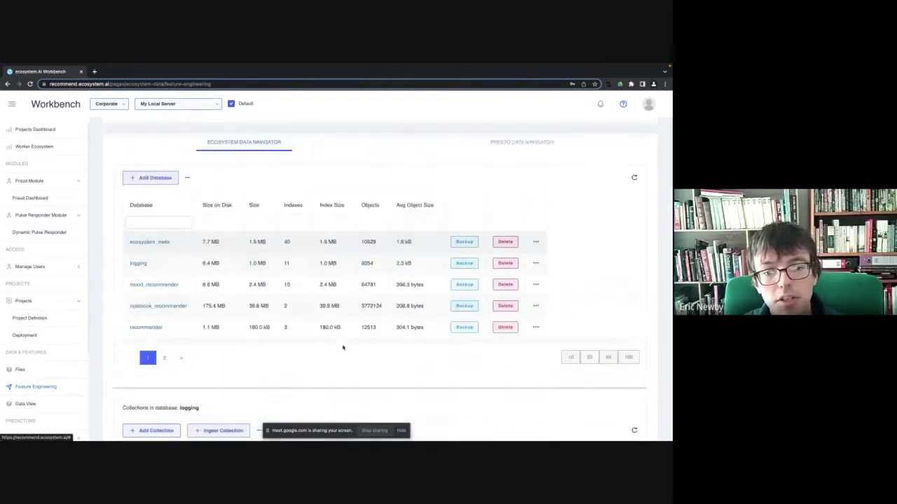
scroll(267, 351, "down", 3)
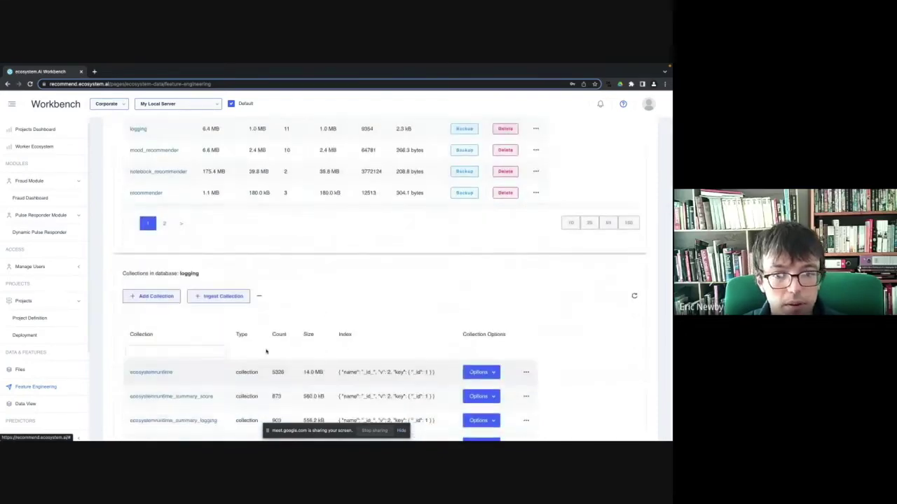
scroll(394, 292, "down", 3)
scroll(173, 286, "up", 5)
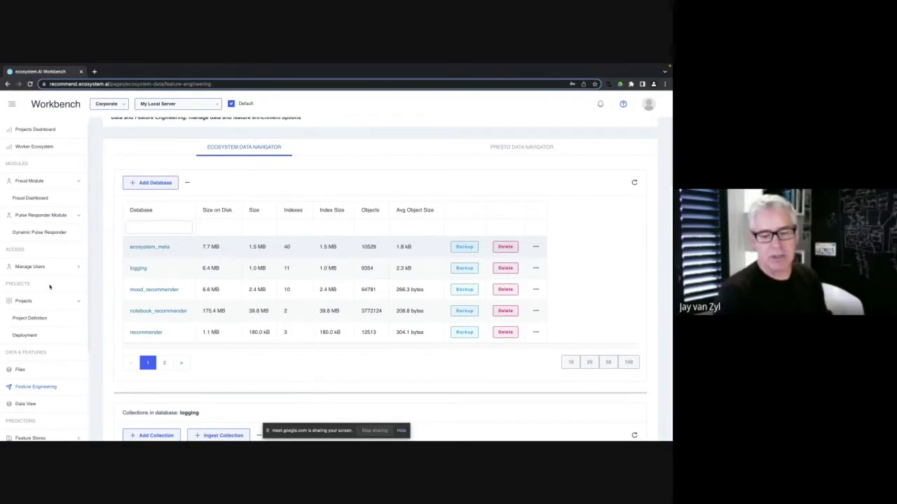
left_click(41, 238)
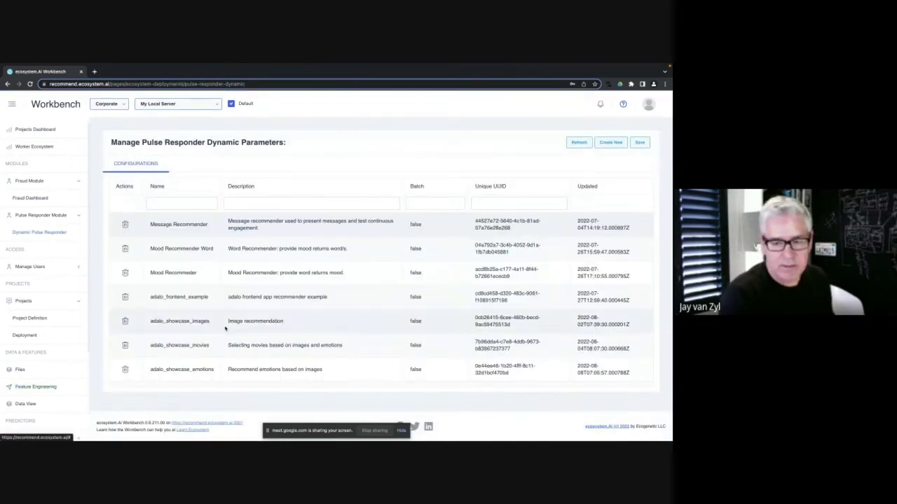
Open the adalo_showcase_emotions row from the Dynamic Pulse Responder Configurations table.
left_click(202, 373)
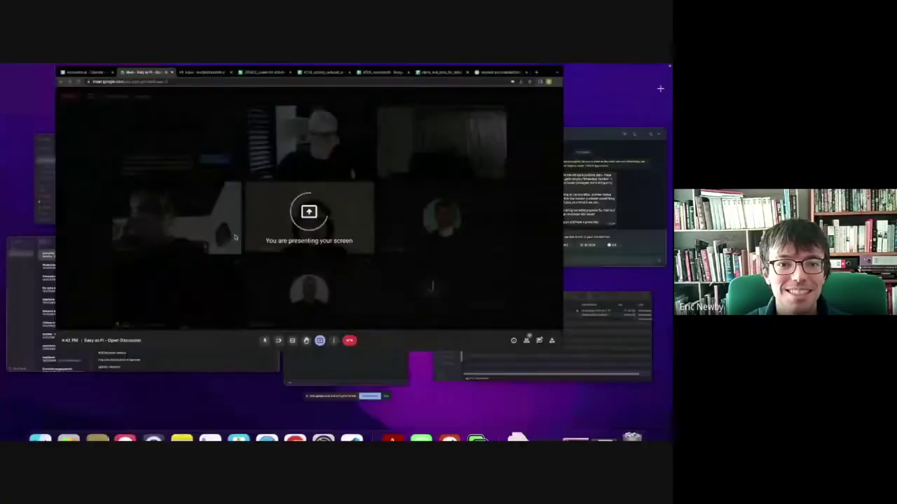
Keep presenting in Meet while returning to the full-screen Workbench space for adalo_showcase_emotions.
left_click(310, 297)
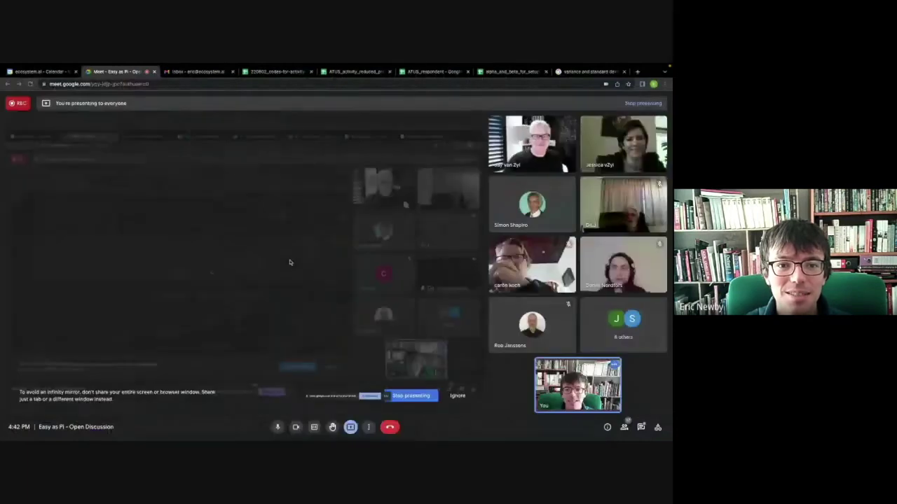
key("ctrl+Up")
key("ctrl+Right")
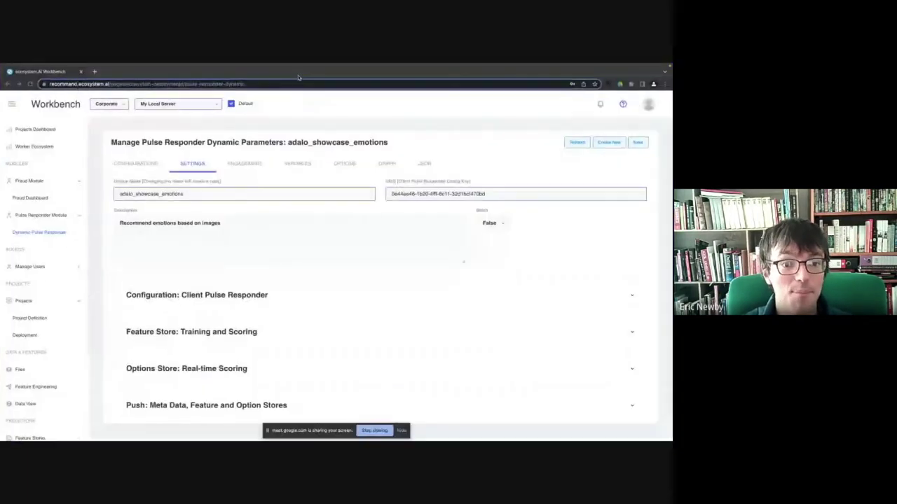
left_click(247, 165)
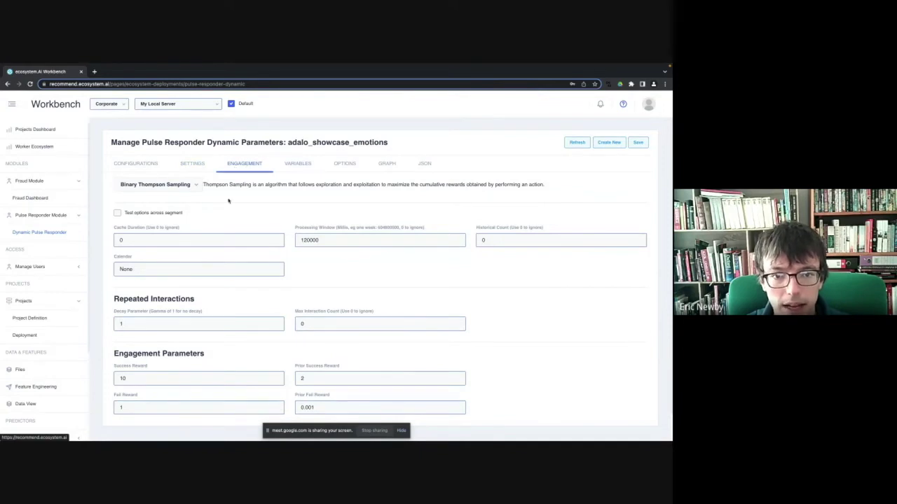
left_click(299, 164)
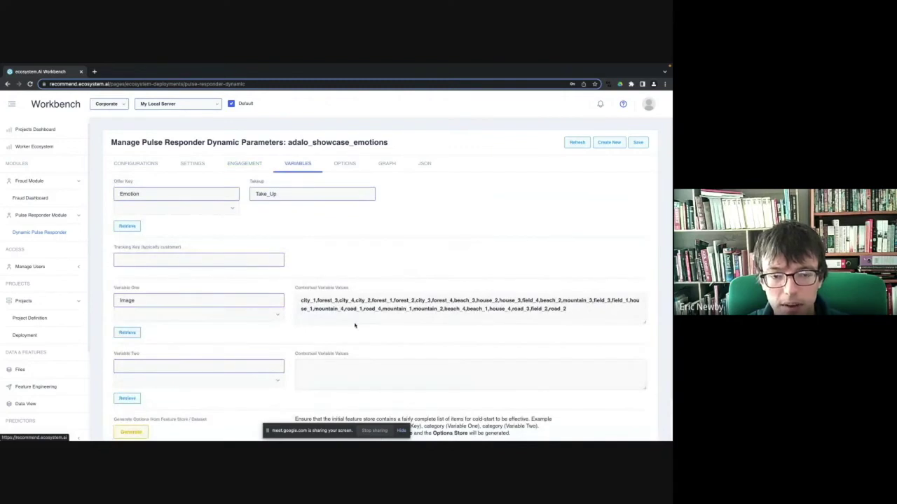
left_click(244, 166)
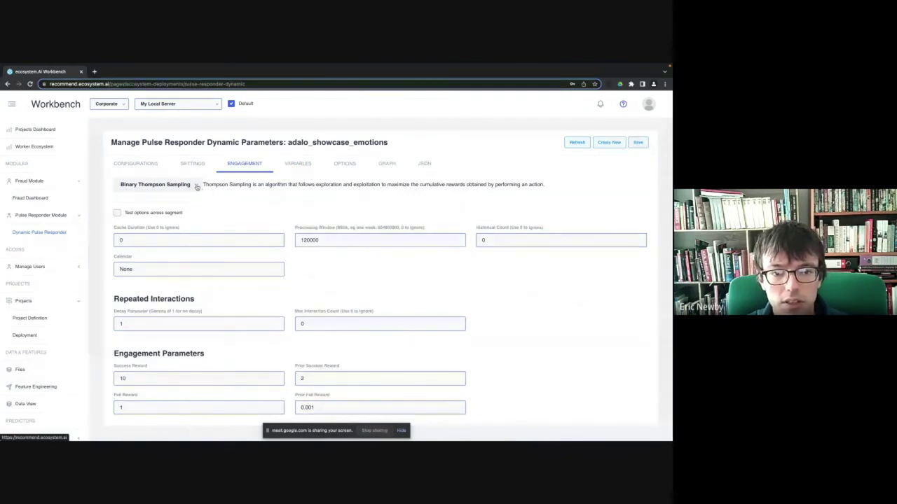
left_click(197, 187)
left_click(197, 187)
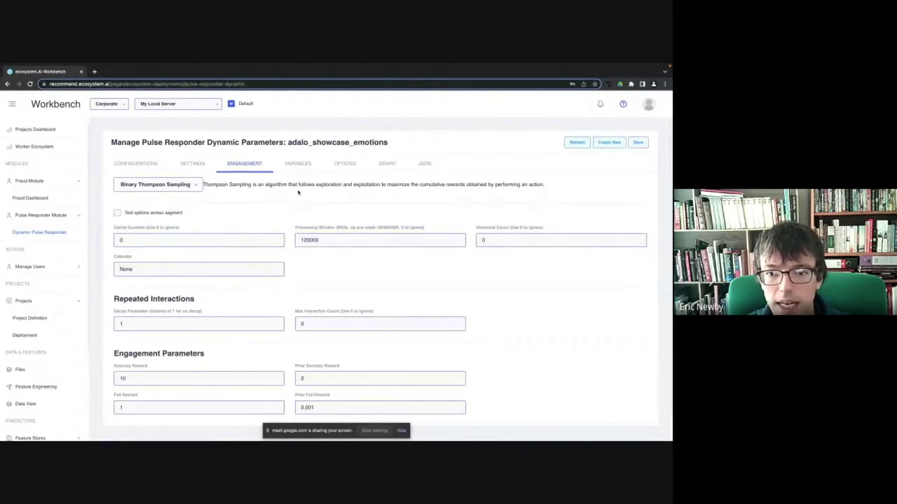
scroll(503, 326, "down", 1)
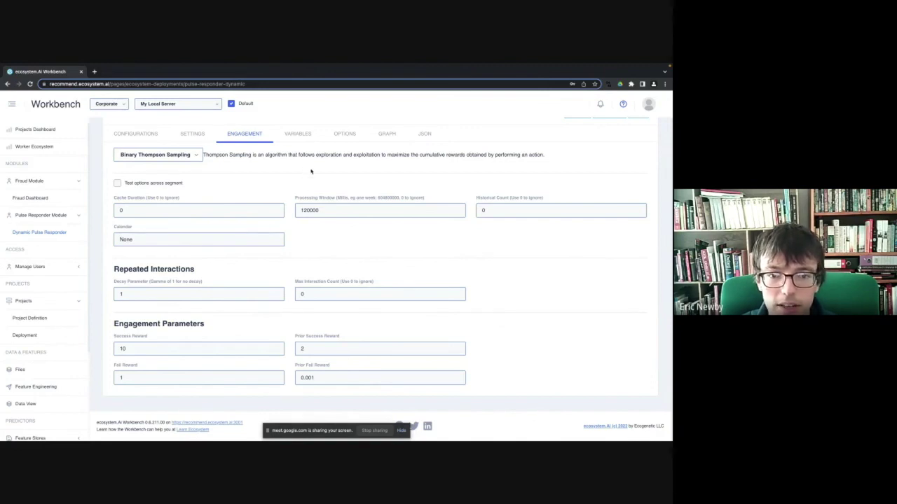
Generate options from Offer Key Emotion, Takeup Take_Up and Variable One Image.
left_click(298, 138)
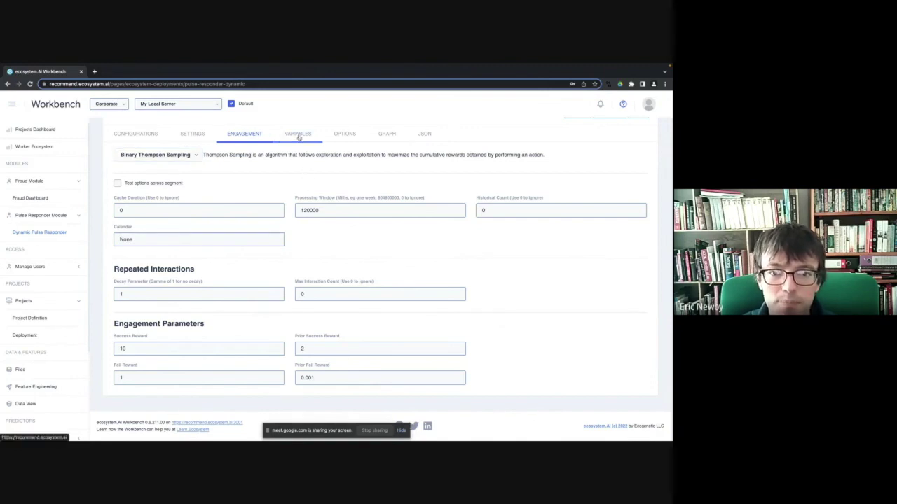
scroll(326, 249, "up", 1)
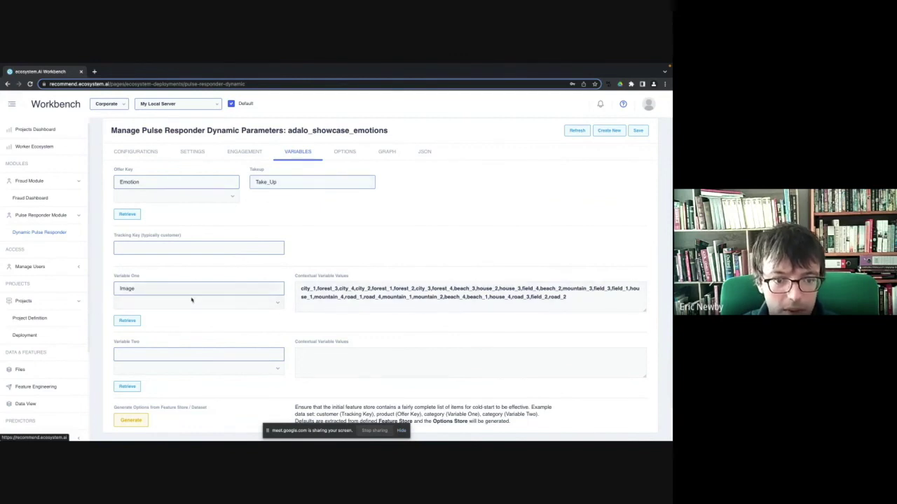
scroll(191, 300, "down", 2)
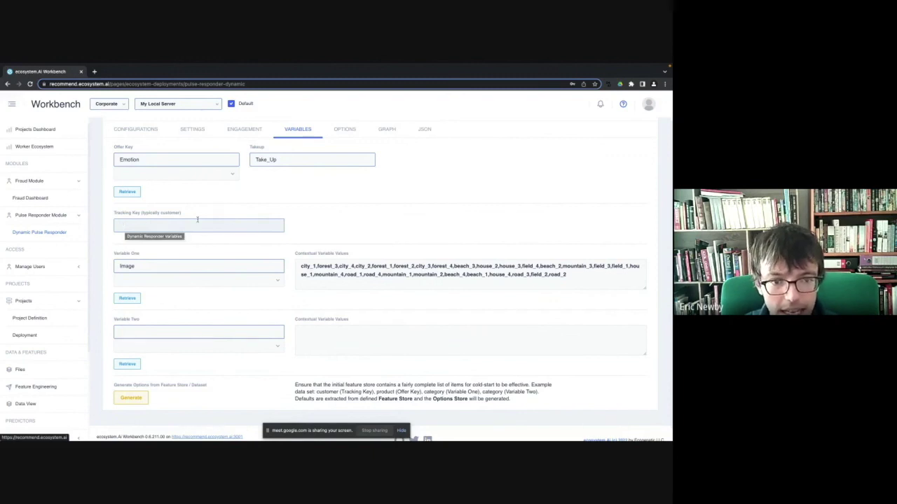
scroll(174, 368, "down", 1)
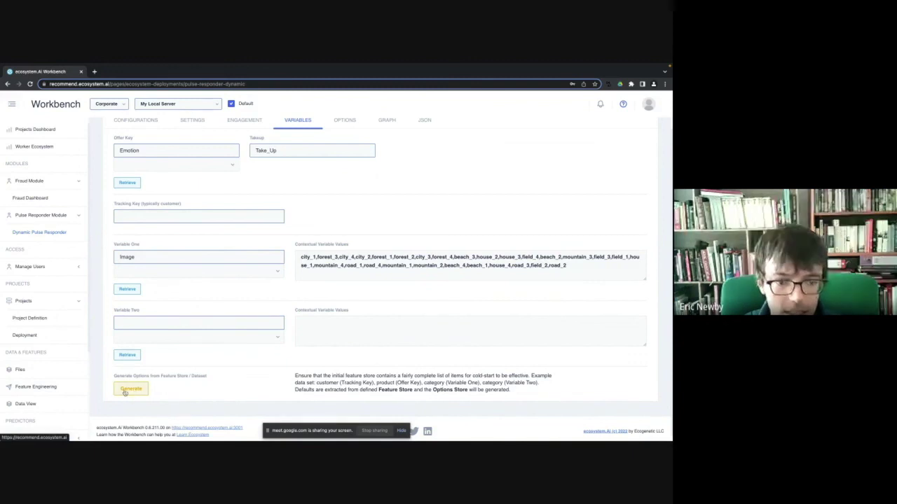
left_click(125, 392)
left_click(340, 163)
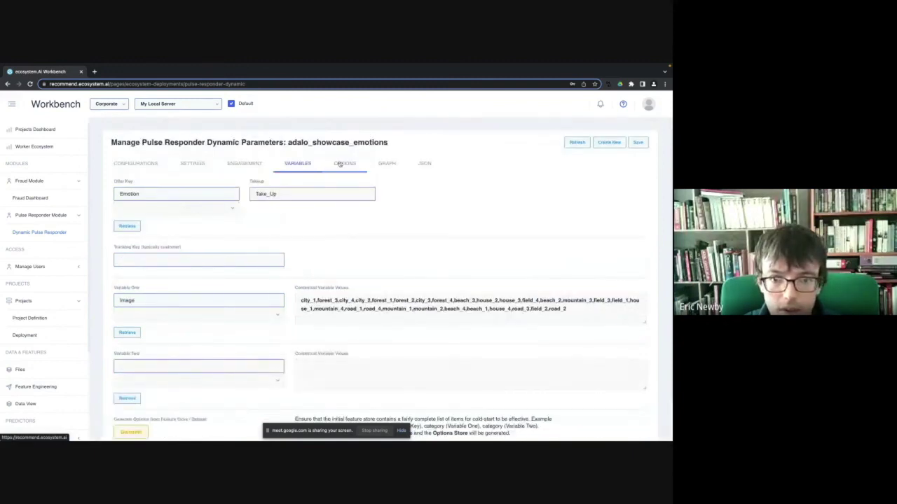
Review the generated anger options for images like beach_1 and city_4 in table and graph views.
scroll(400, 310, "down", 1)
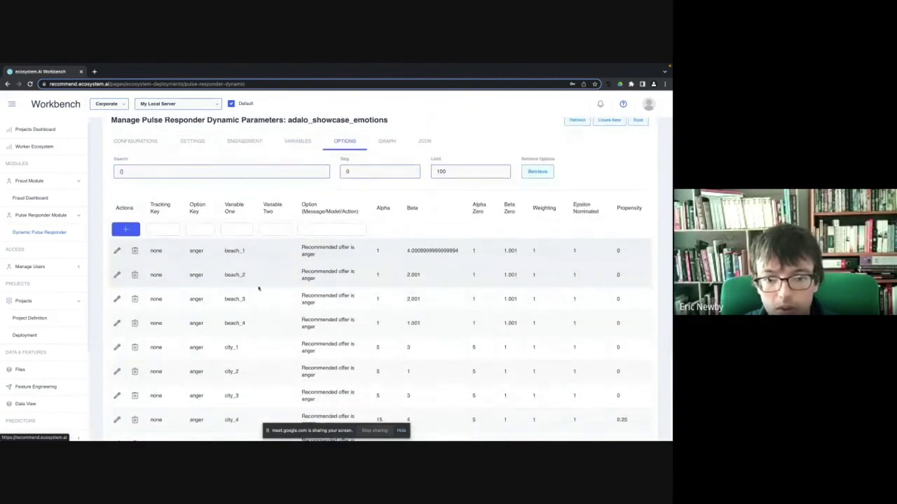
scroll(365, 373, "down", 3)
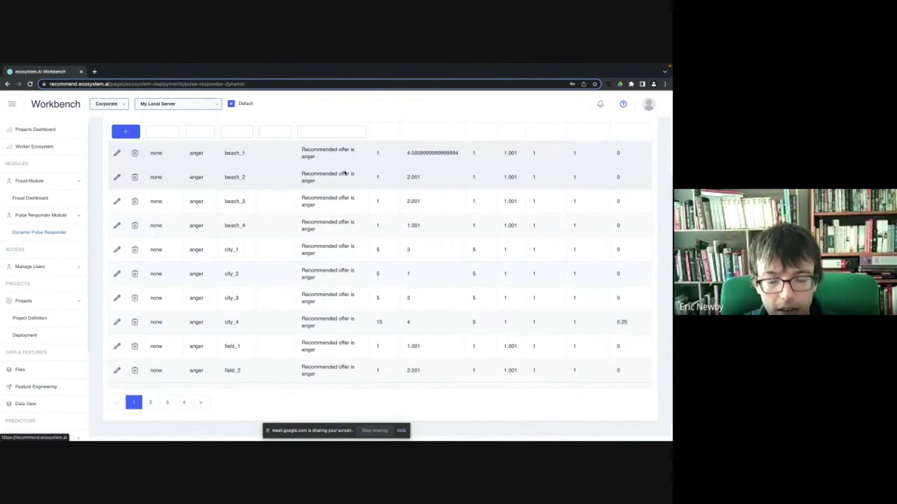
scroll(323, 374, "up", 3)
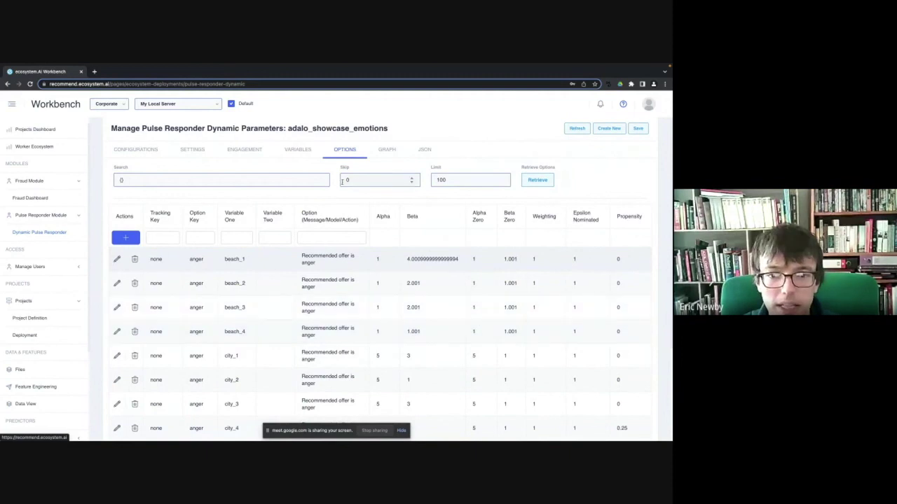
left_click(386, 154)
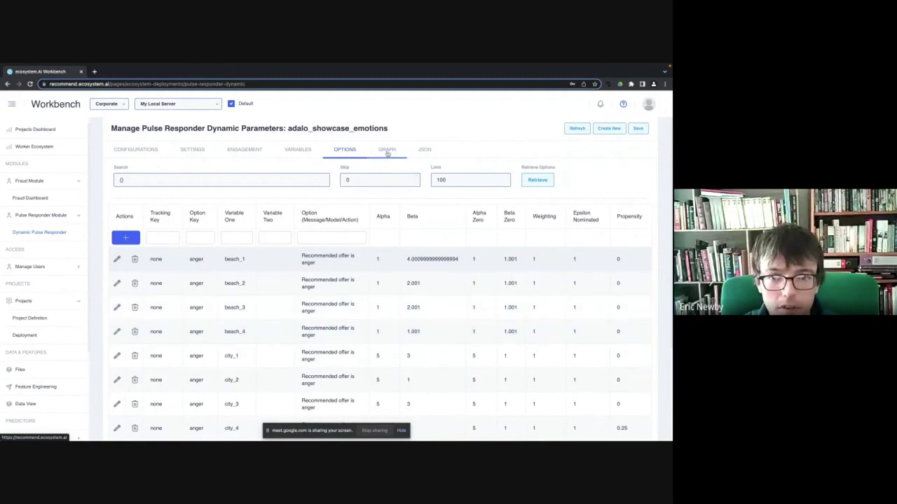
left_click(358, 154)
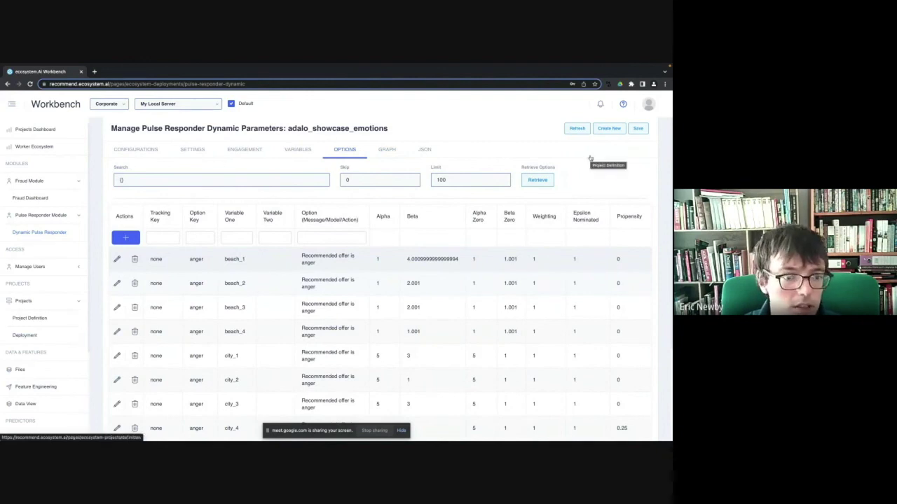
left_click(27, 336)
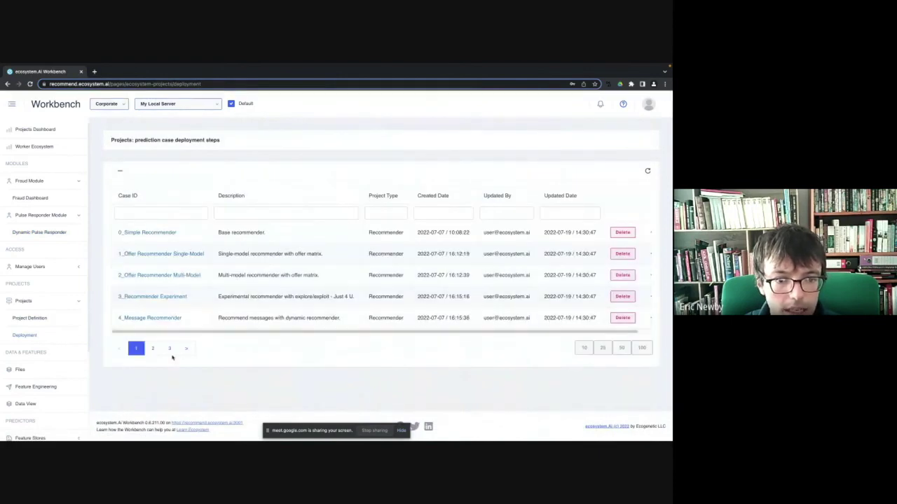
Open the adalo_showcase_emotions deployment under a_Adalo Showcase Recommenders on page 3.
left_click(170, 350)
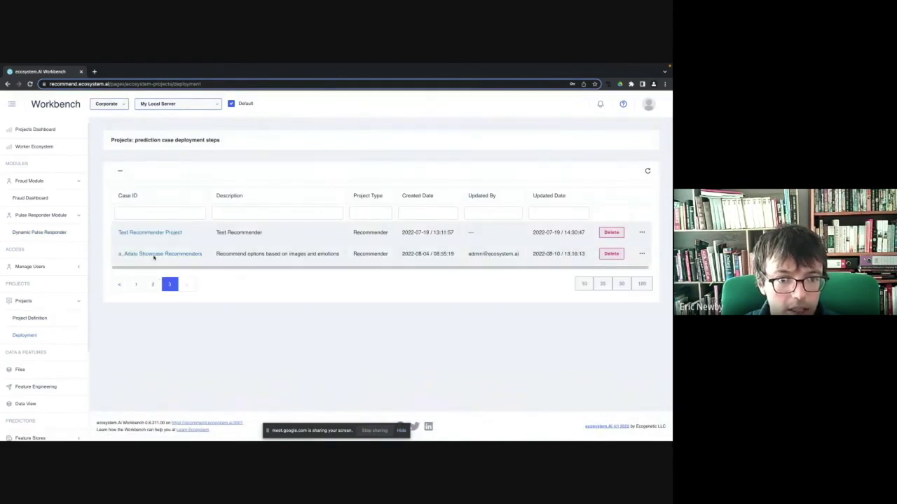
left_click(159, 254)
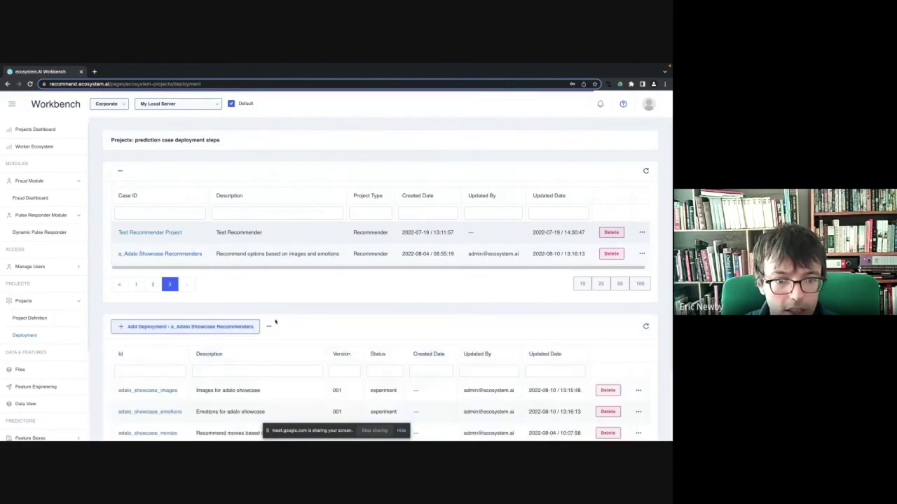
scroll(274, 321, "down", 2)
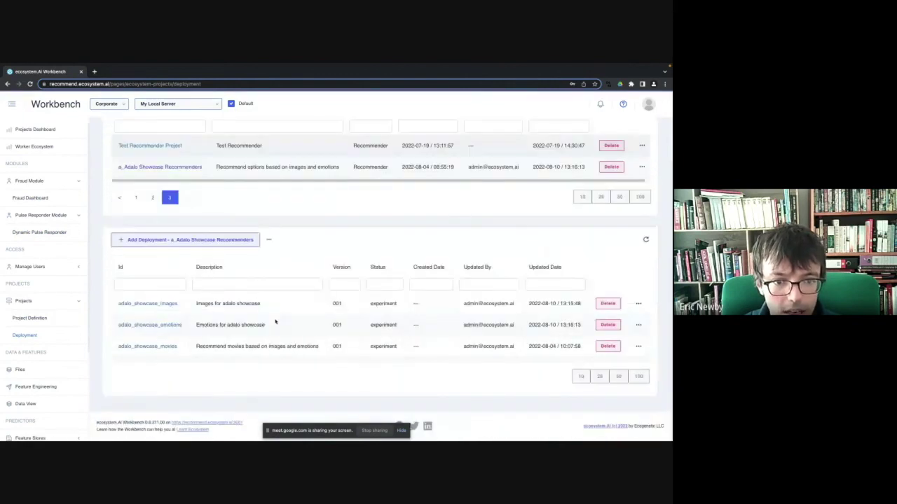
left_click(169, 326)
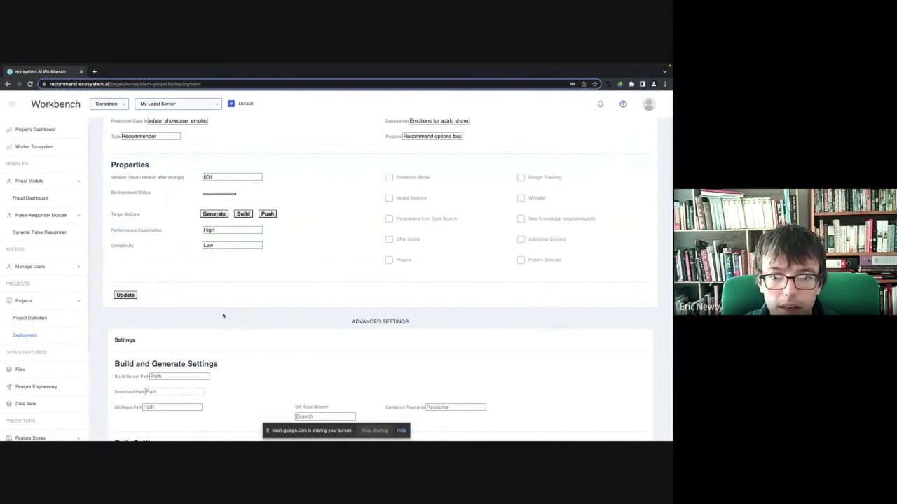
Expand the New Knowledge and build settings, then request a push to the experiment responder.
scroll(213, 317, "up", 2)
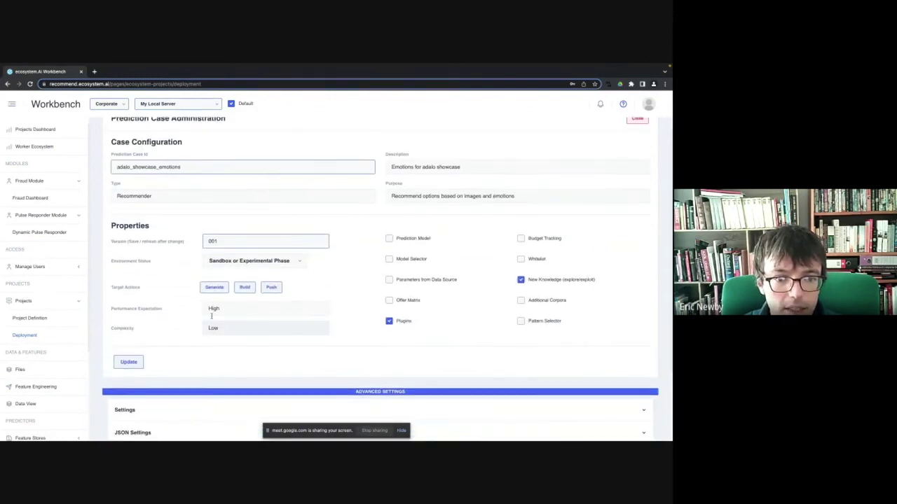
scroll(171, 302, "down", 3)
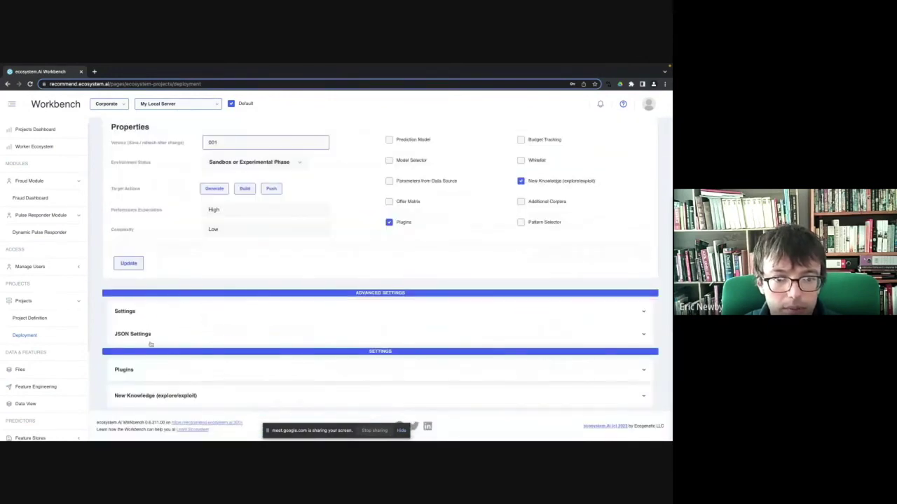
left_click(184, 397)
scroll(184, 397, "down", 2)
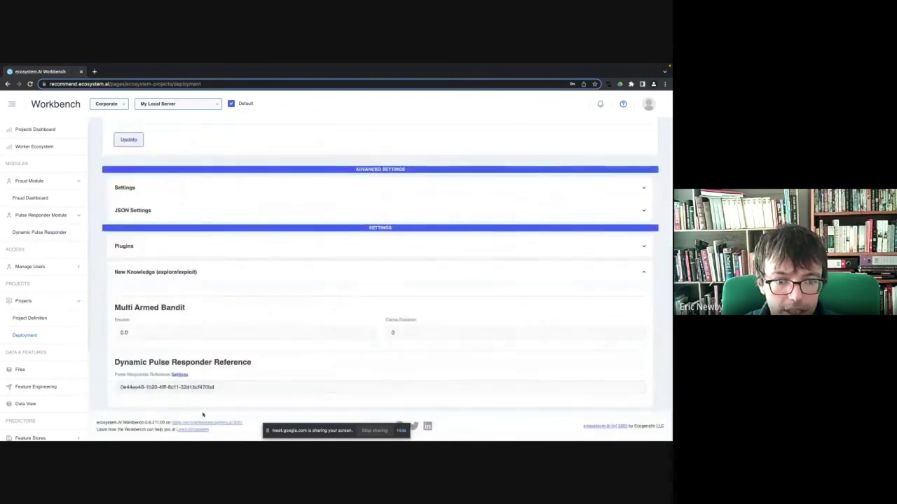
scroll(198, 351, "up", 4)
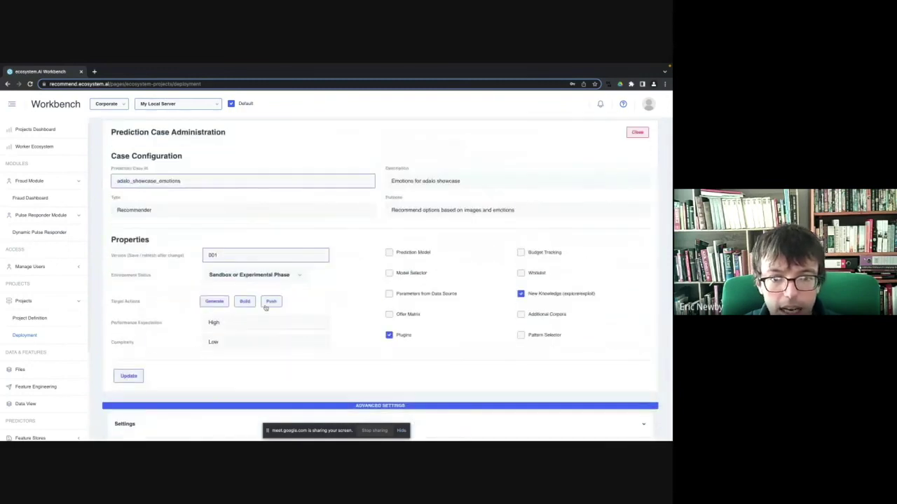
scroll(265, 308, "down", 2)
left_click(189, 304)
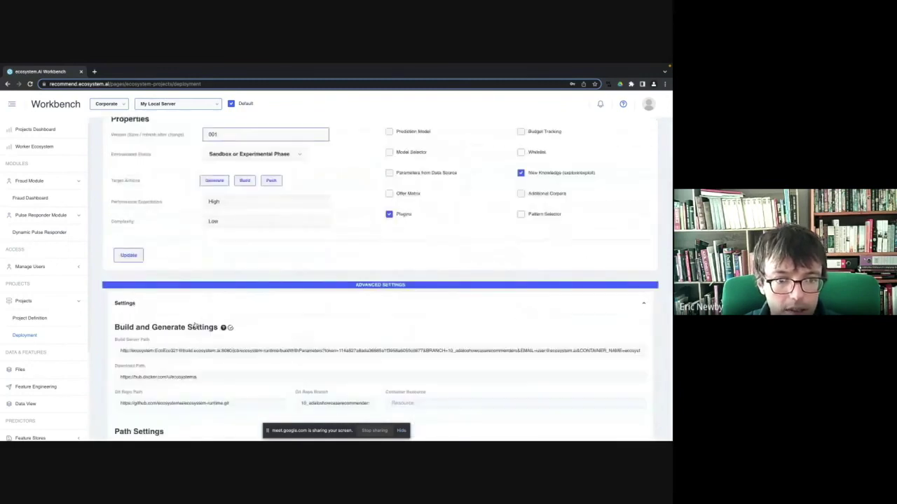
scroll(194, 325, "down", 6)
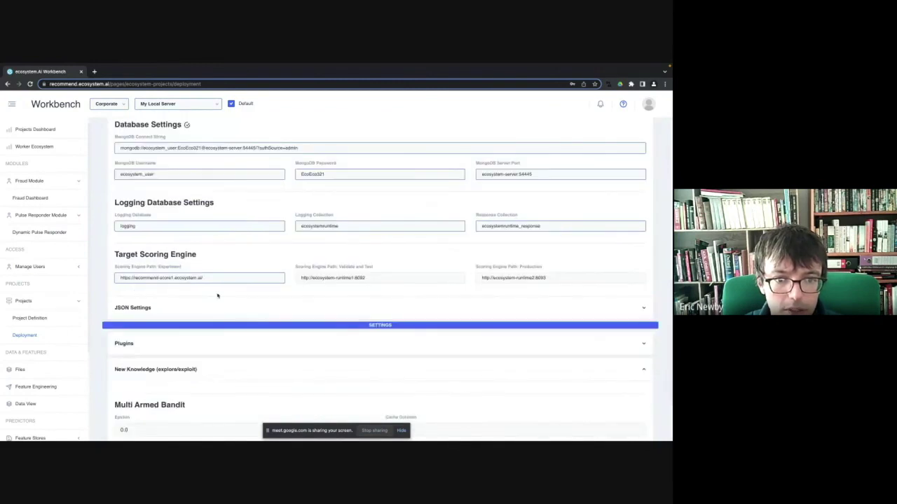
scroll(218, 295, "up", 10)
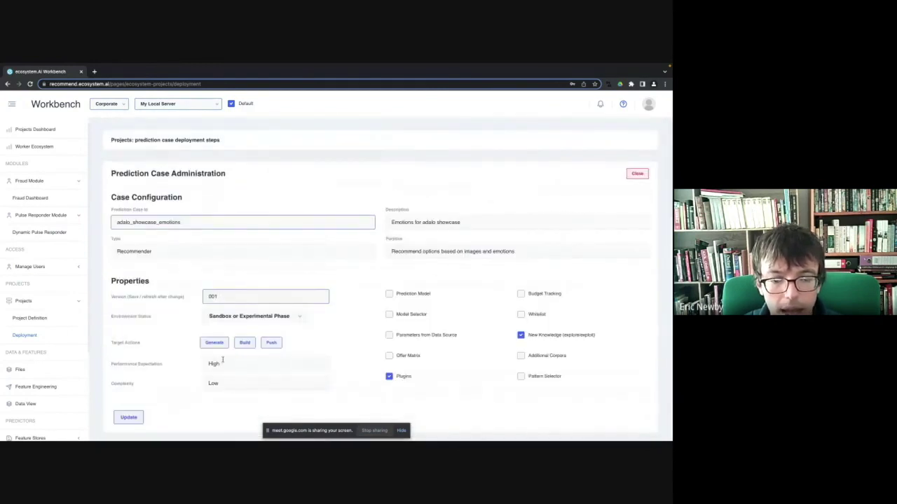
left_click(271, 343)
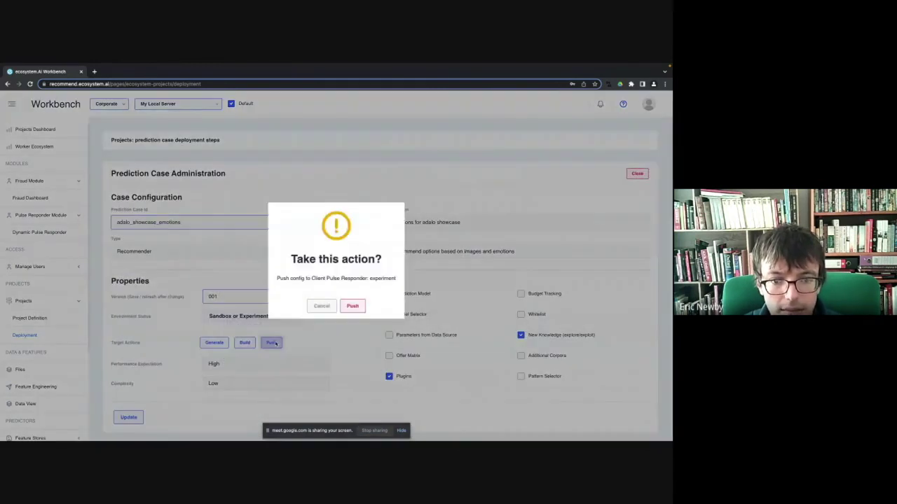
Confirm pushing the adalo_showcase_emotions config in the 'Take this action?' dialog.
left_click(352, 306)
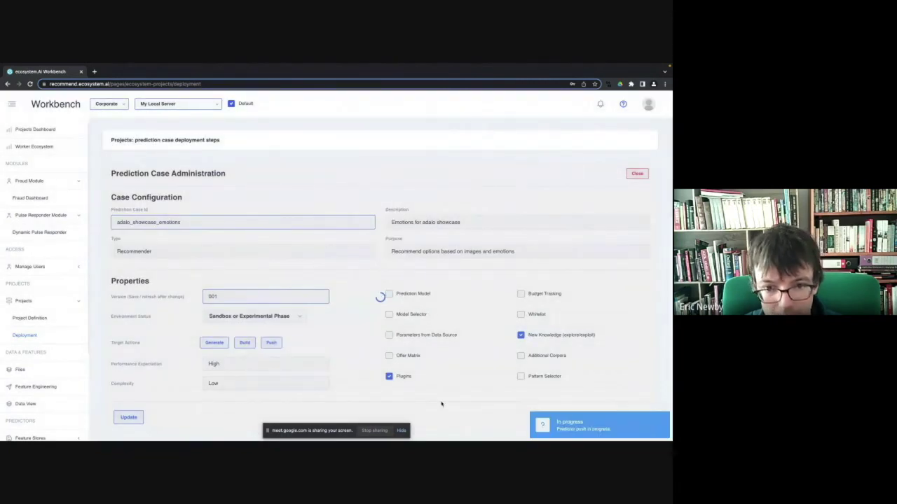